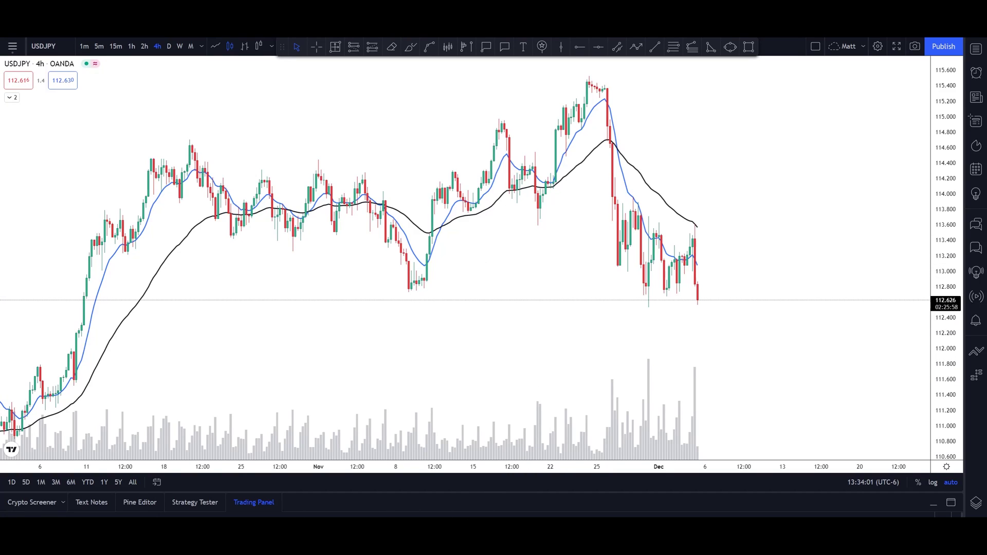
Step: Connect the Paper Trading broker from the Trading Panel to show a 5 000 USD balance
click(271, 507)
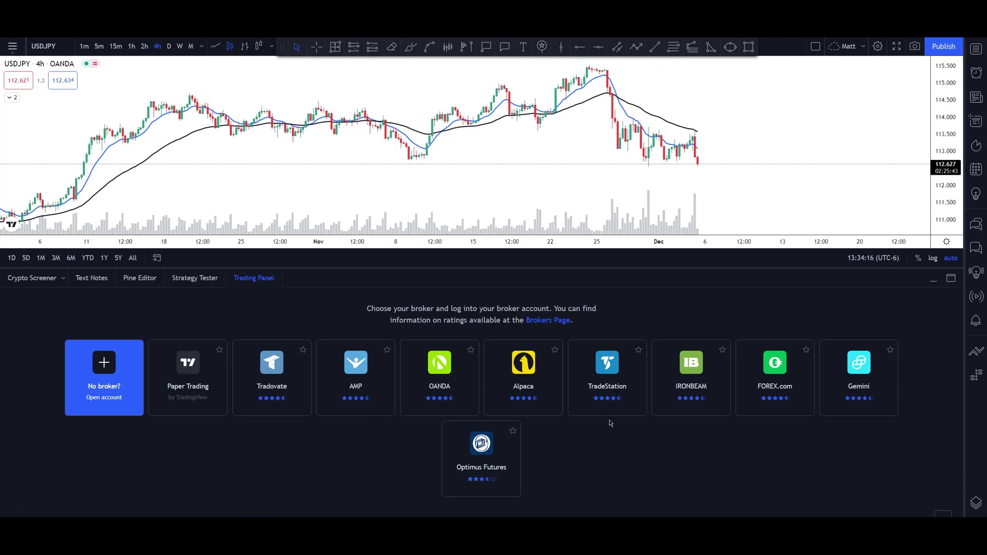
mouse_move(611, 376)
mouse_move(161, 380)
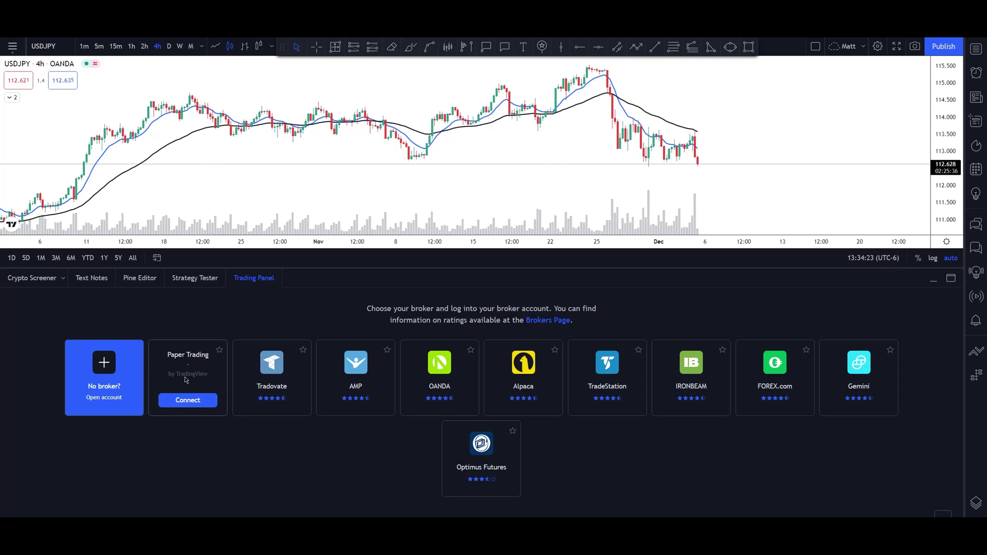
click(201, 396)
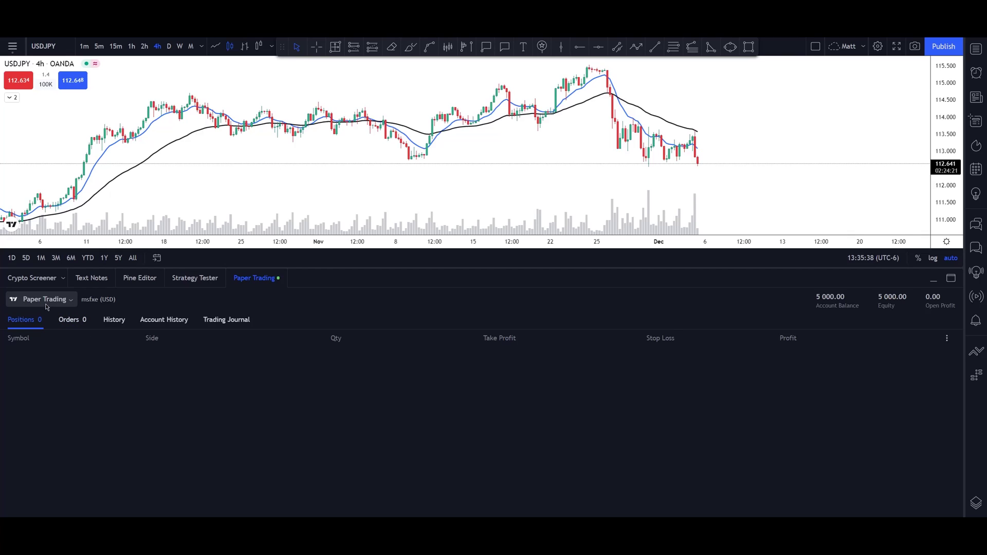
click(66, 308)
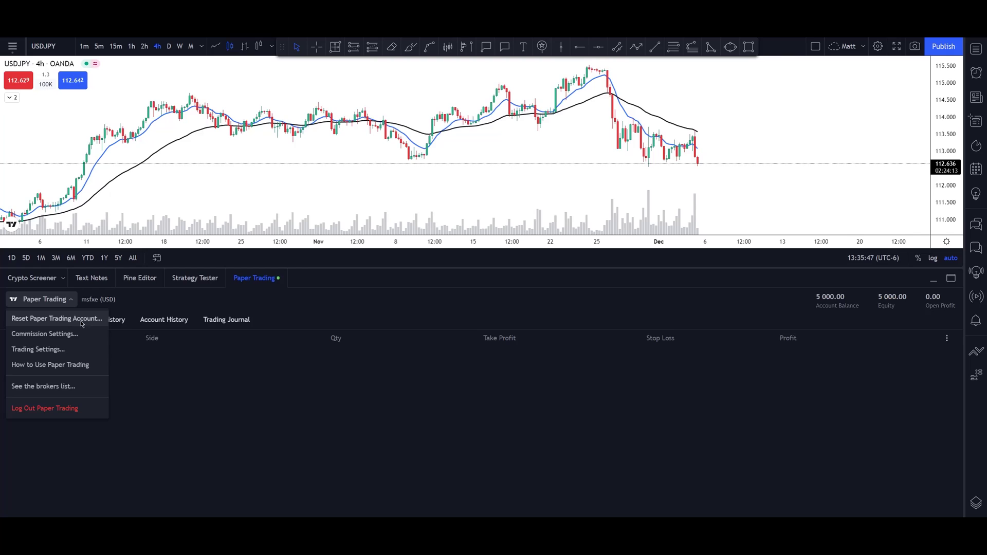
click(90, 321)
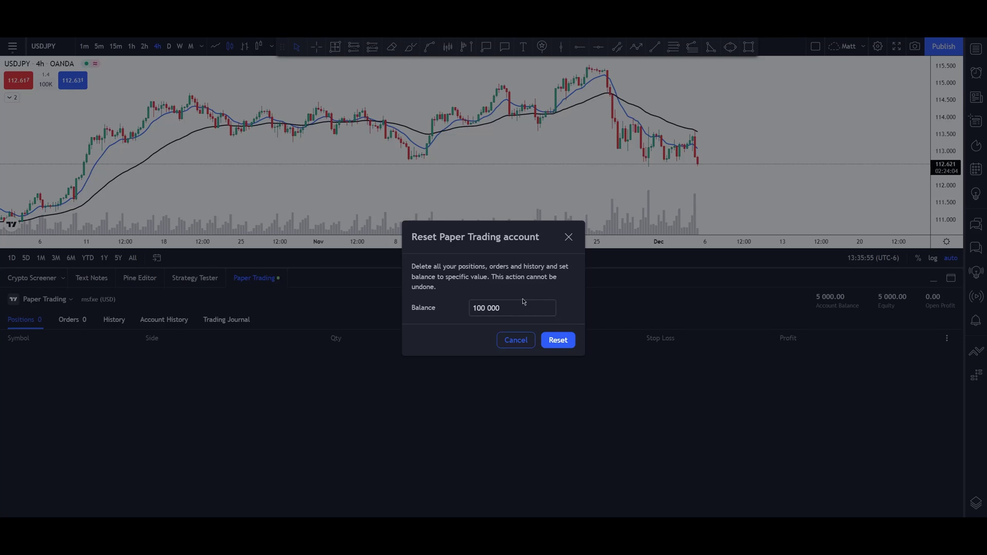
text(00)
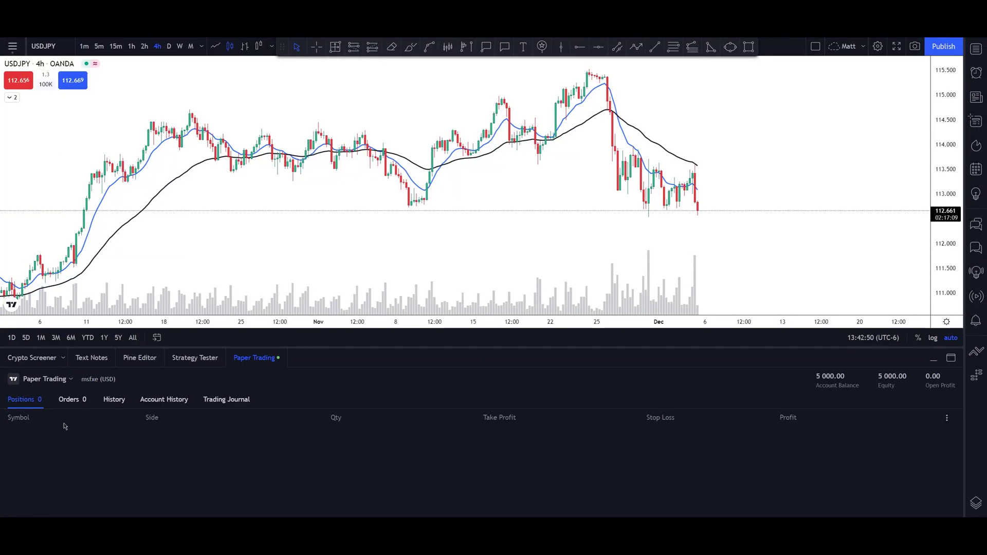
click(82, 400)
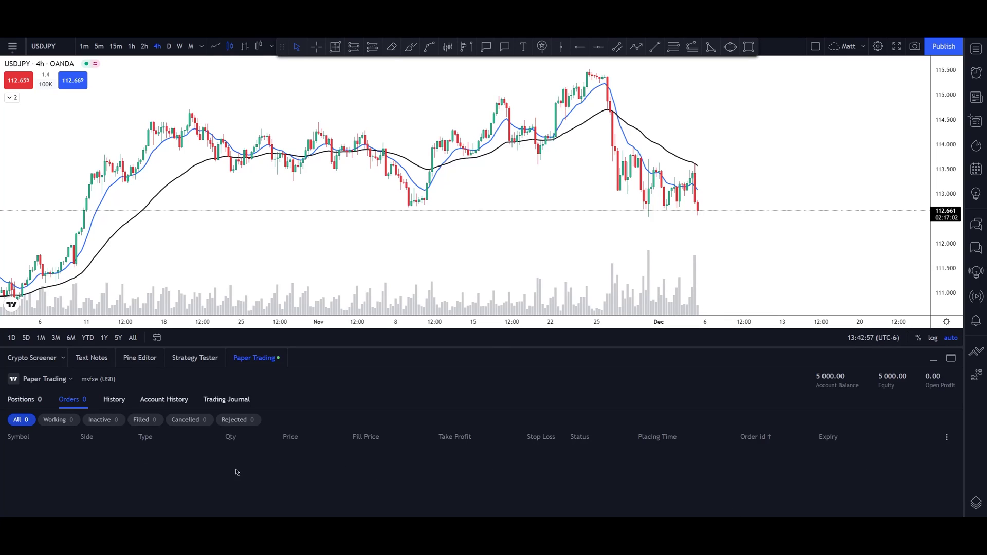
click(114, 400)
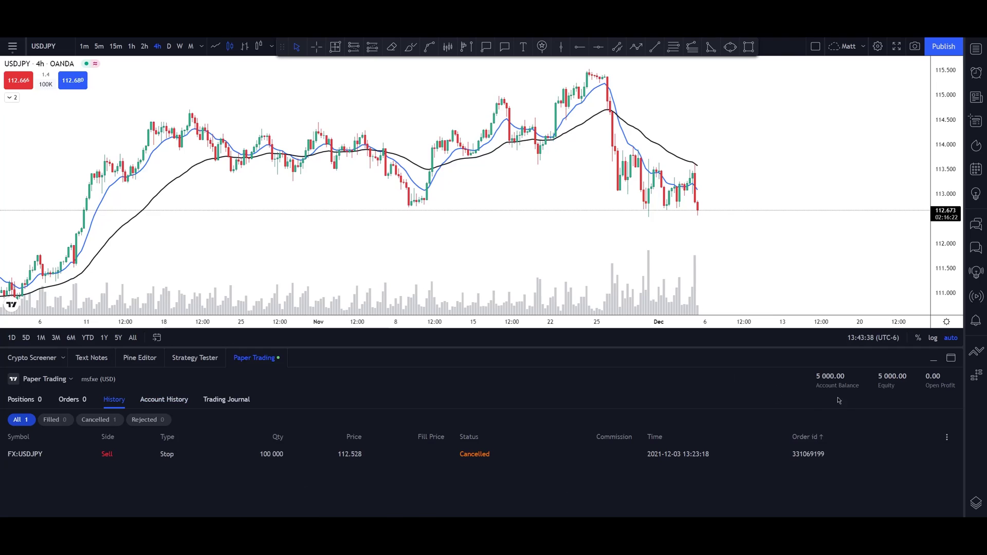
click(164, 399)
click(226, 400)
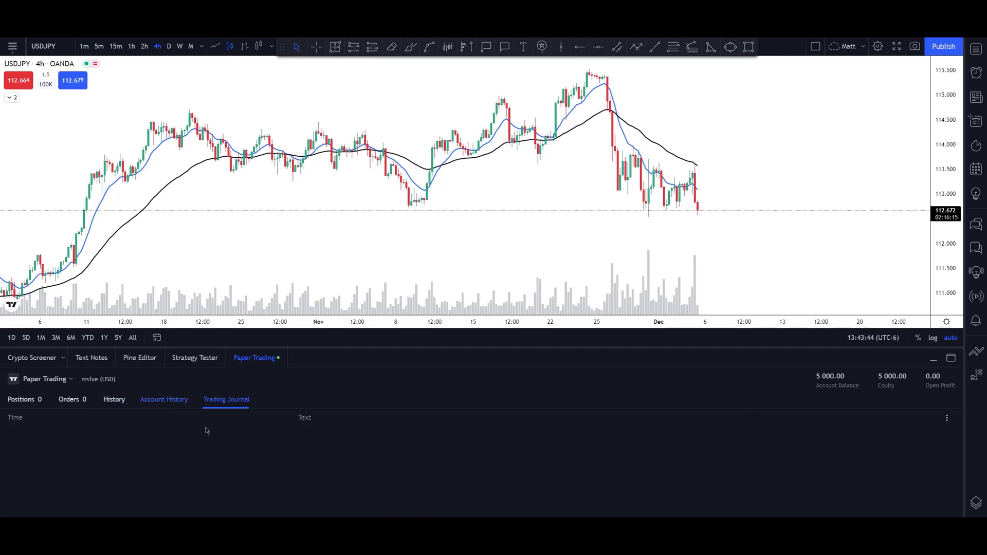
click(23, 399)
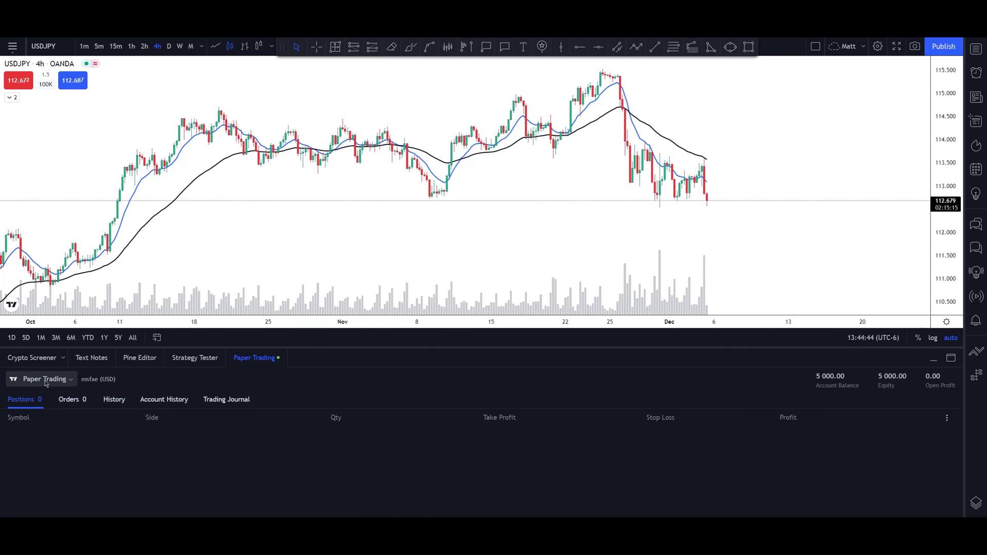
Step: Set the Paper Trading commission to a Fixed 5.0000 and confirm the commission settings
click(20, 380)
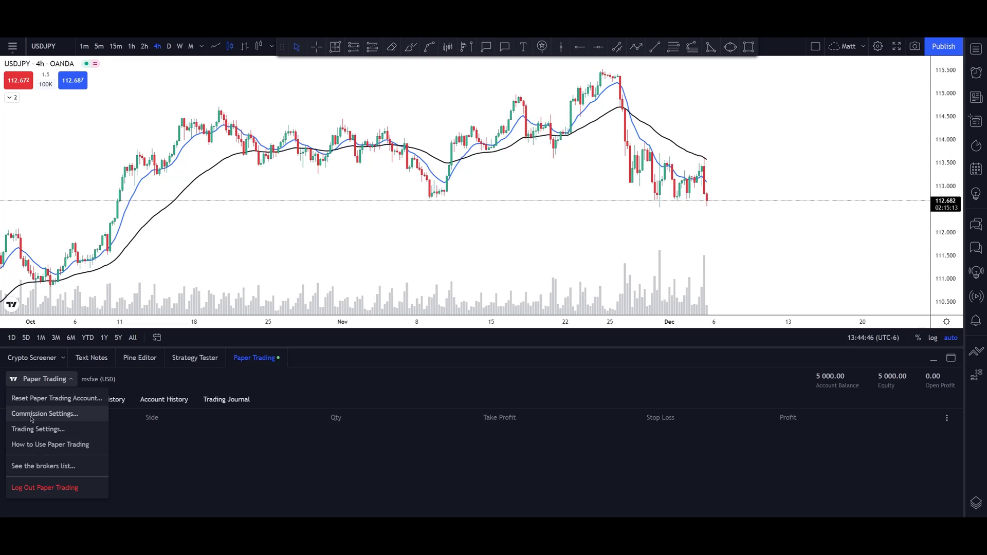
click(52, 416)
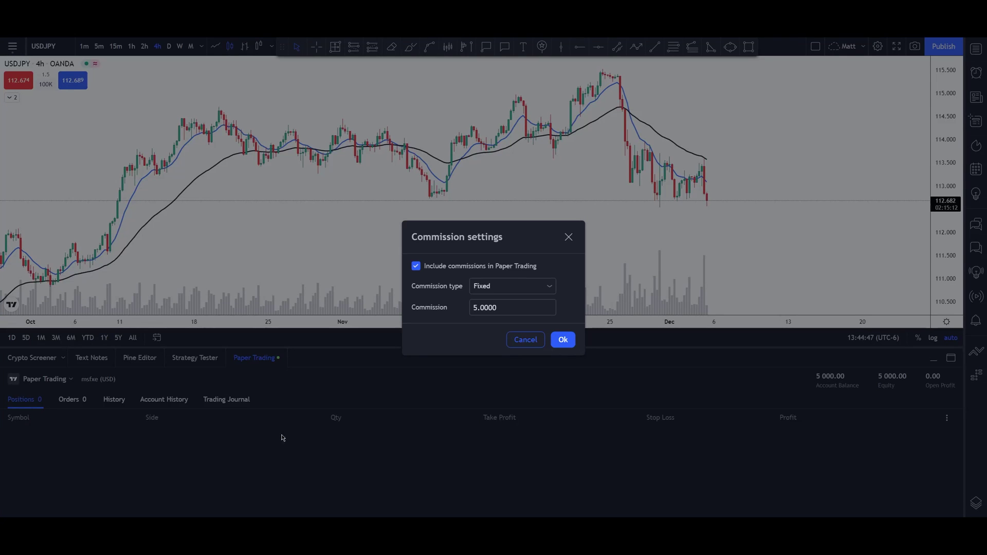
click(507, 287)
click(496, 325)
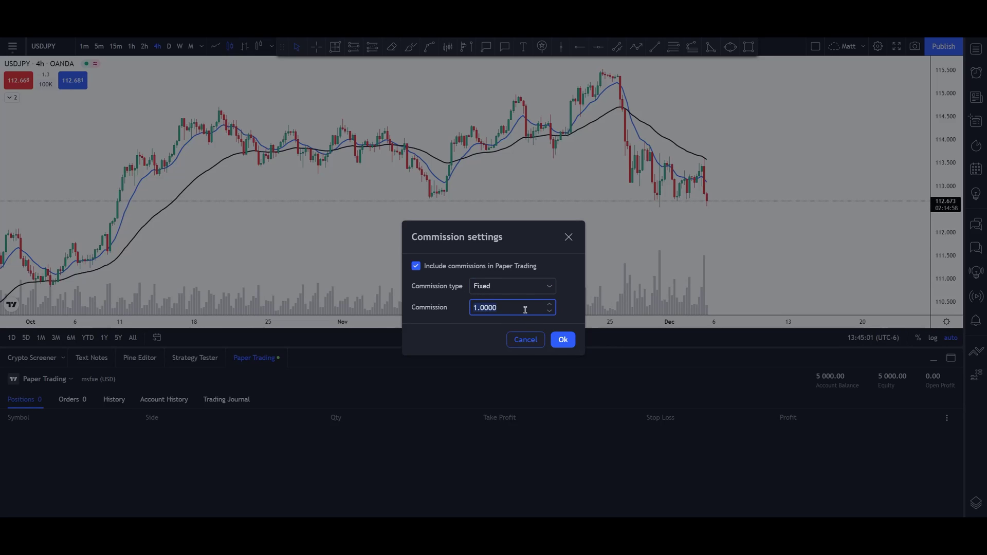
text(5)
click(476, 318)
key(Return)
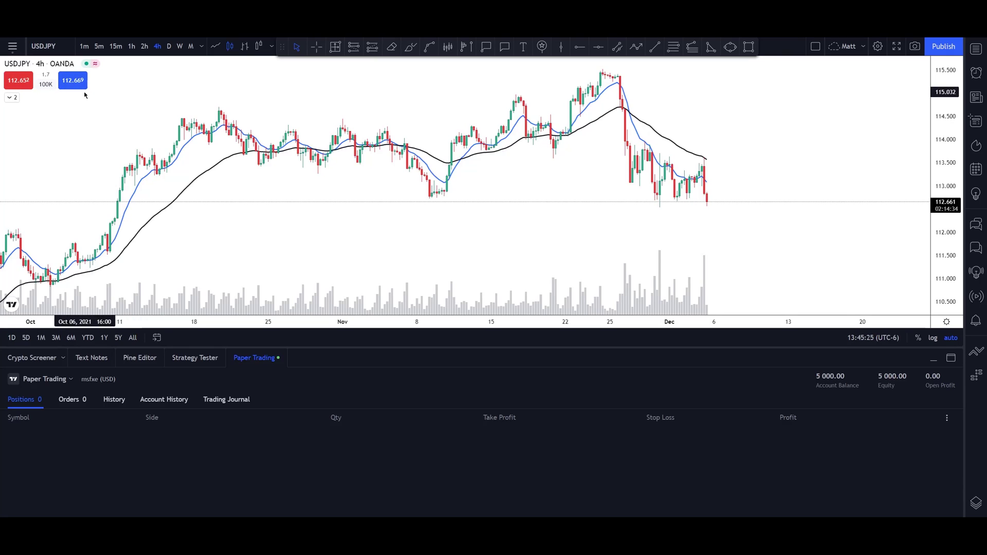
Step: Set the order quantity to 1 000 and sell USDJPY at market, filled at 112.661
click(47, 85)
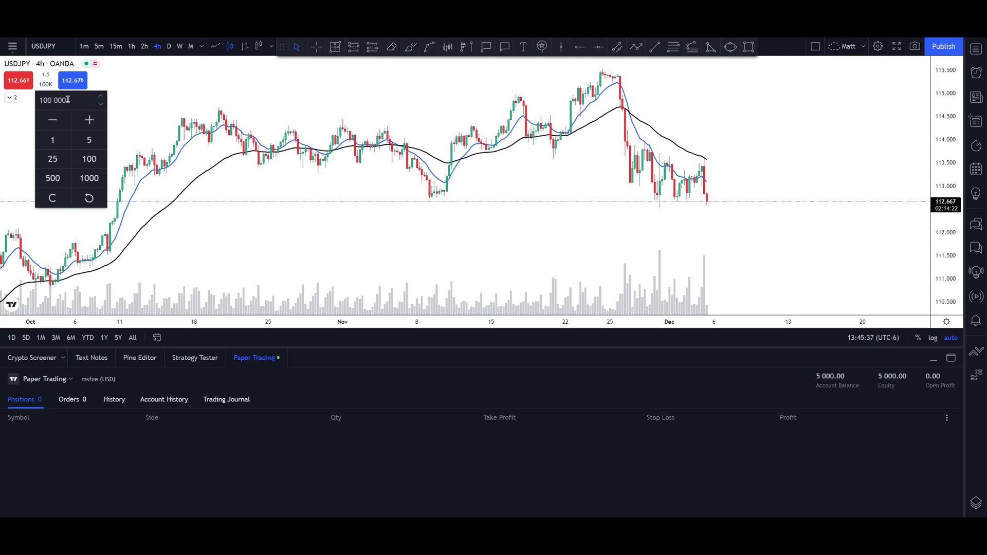
click(101, 105)
click(102, 105)
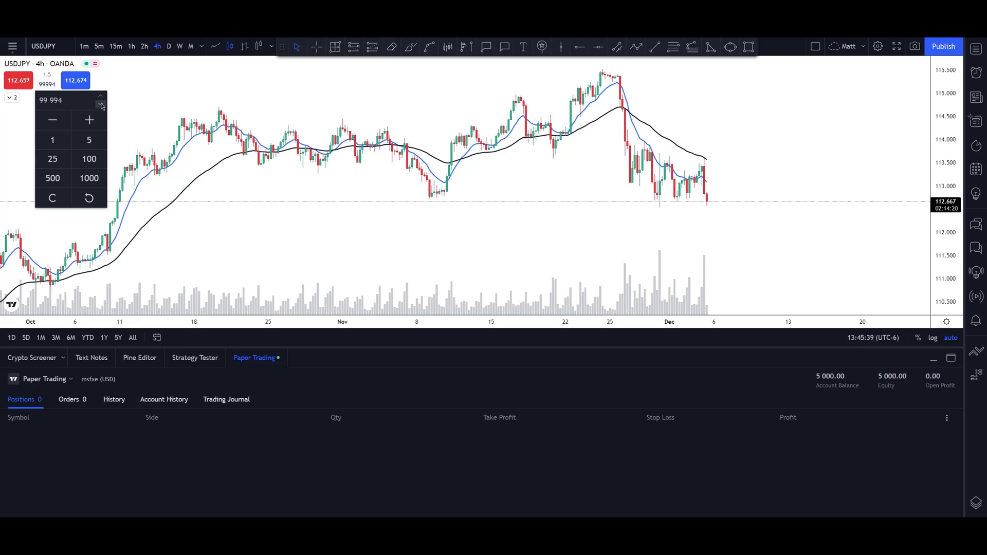
click(102, 100)
click(102, 100)
click(103, 99)
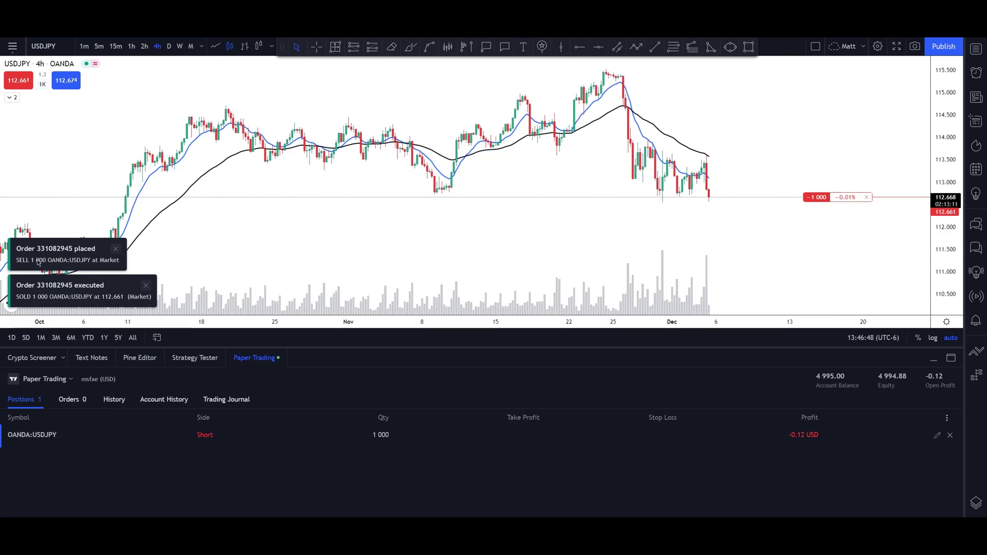
scroll(606, 322, right, 5)
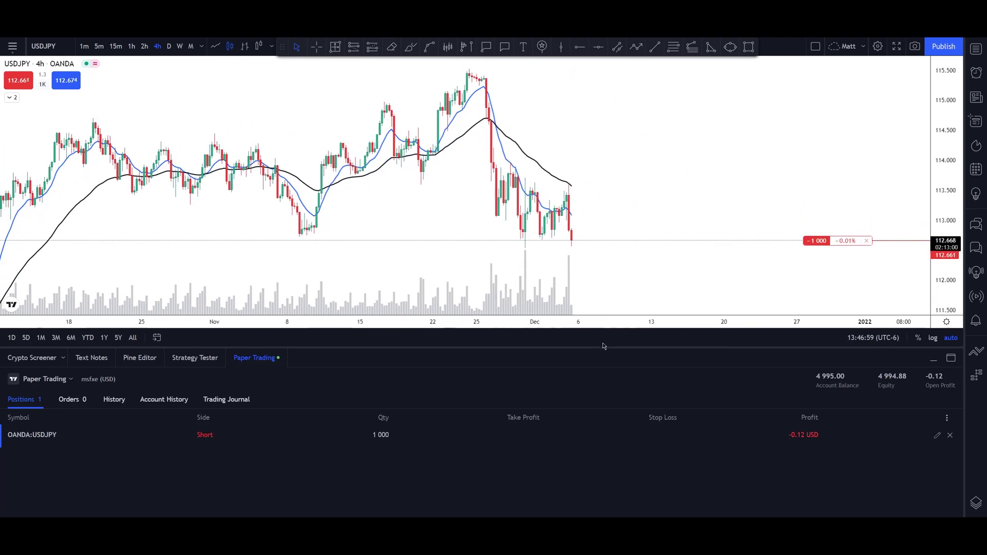
drag(606, 349, 605, 433)
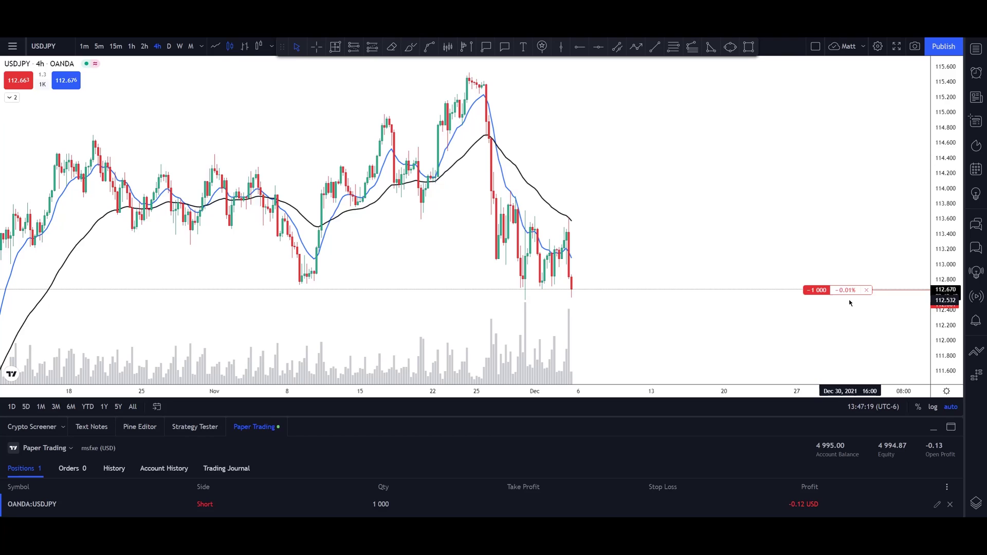
Step: Add a 112.461 take profit and a 112.761 stop loss to the short USDJPY position
click(816, 291)
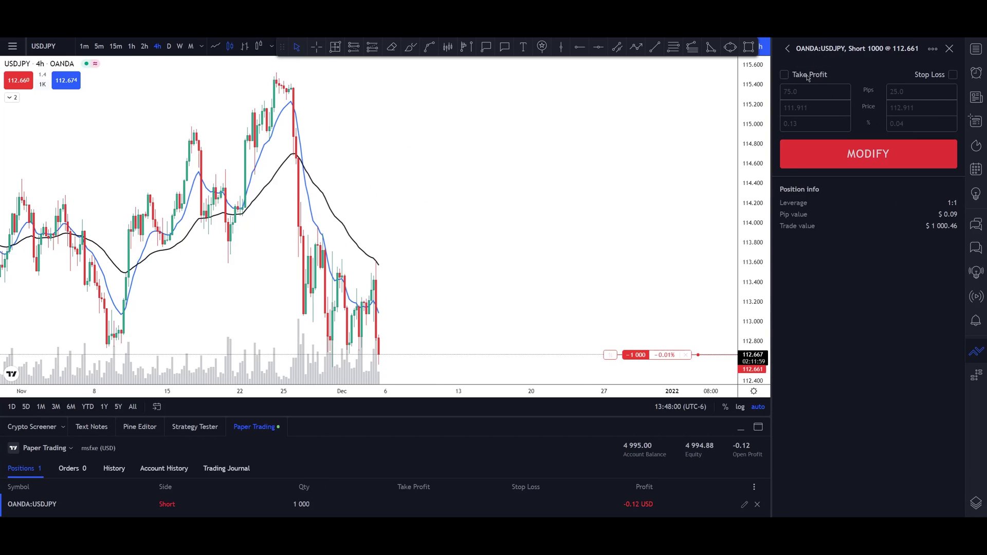
click(785, 75)
click(952, 75)
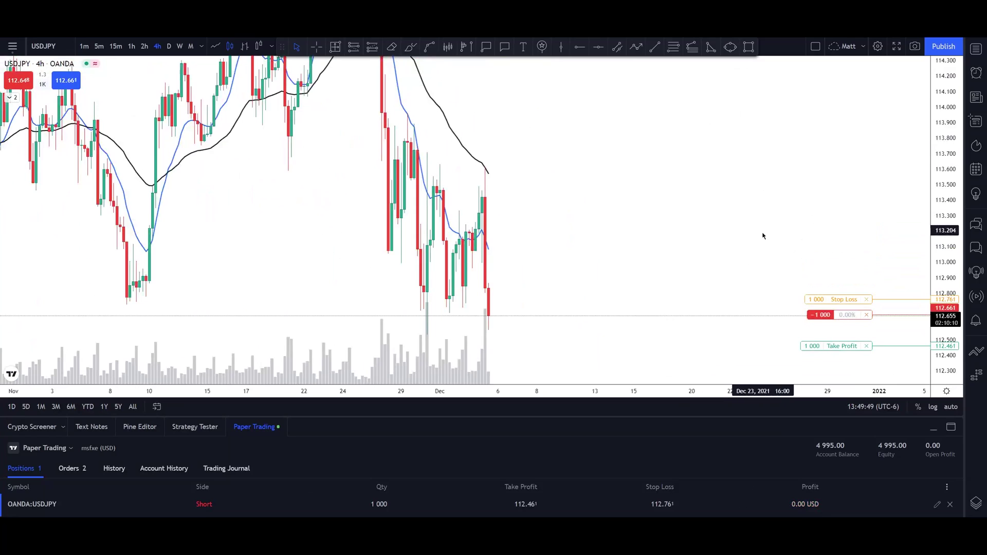
drag(762, 236, 782, 188)
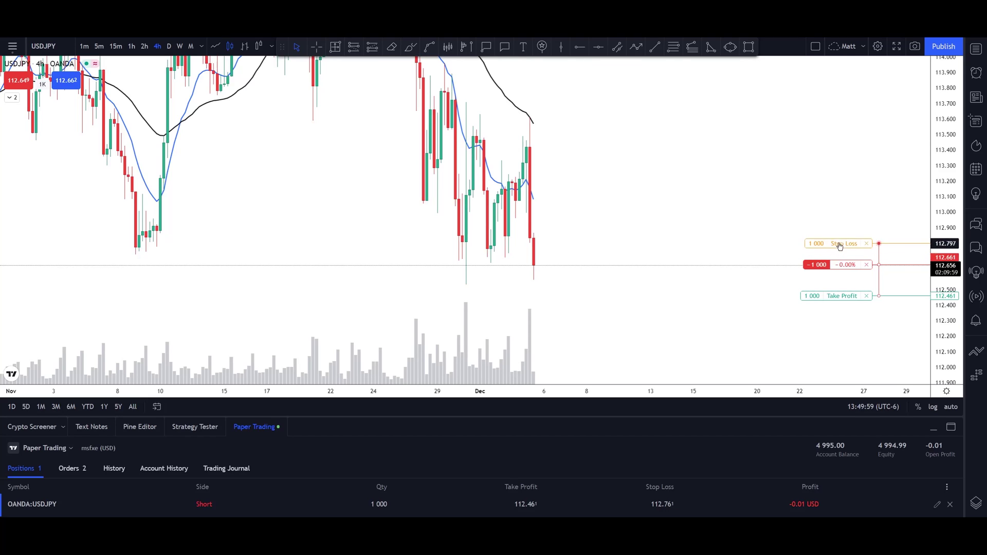
Step: Raise the stop loss to 112.853, lower the take profit to 112.322, and enlarge the Paper Trading panel
mouse_move(840, 246)
mouse_down()
mouse_move(842, 220)
mouse_move(840, 237)
mouse_up()
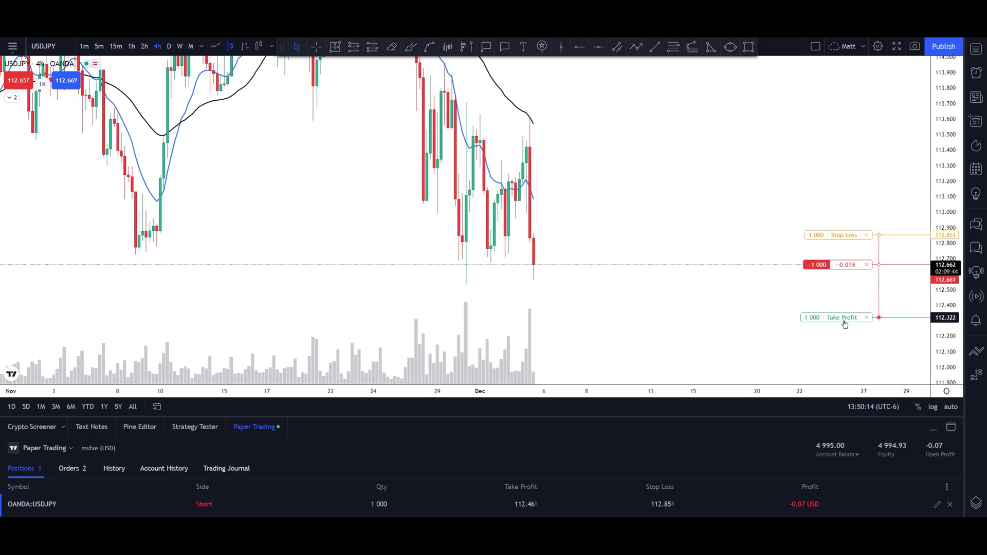
drag(858, 298, 858, 318)
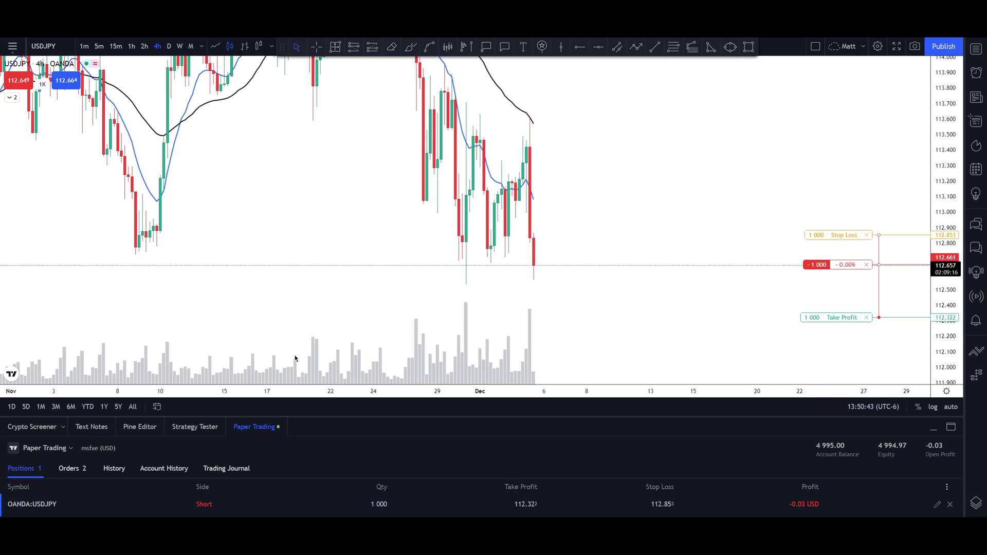
drag(538, 416, 539, 333)
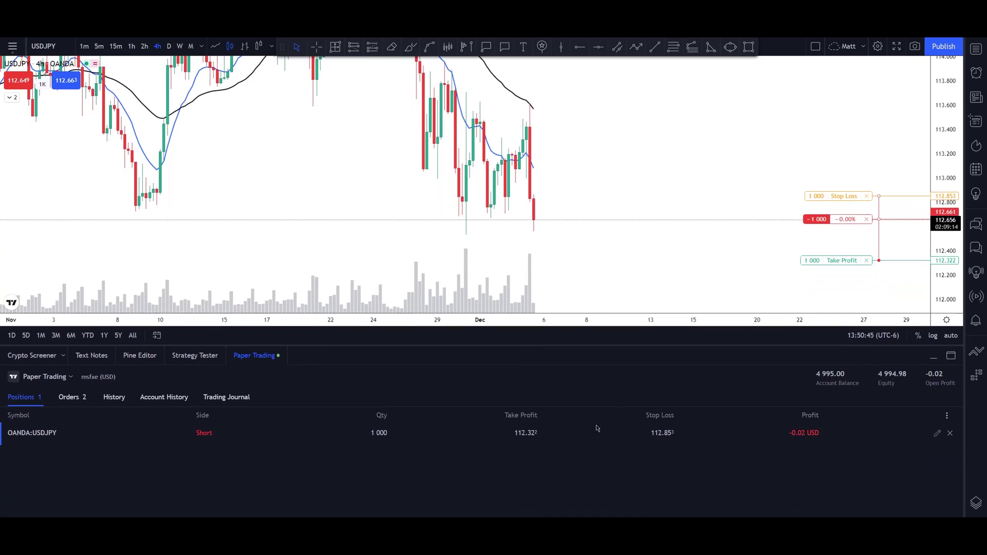
Step: In Trading Settings, toggle the chart buy/sell buttons and positions display, and turn off instant order placement
click(50, 377)
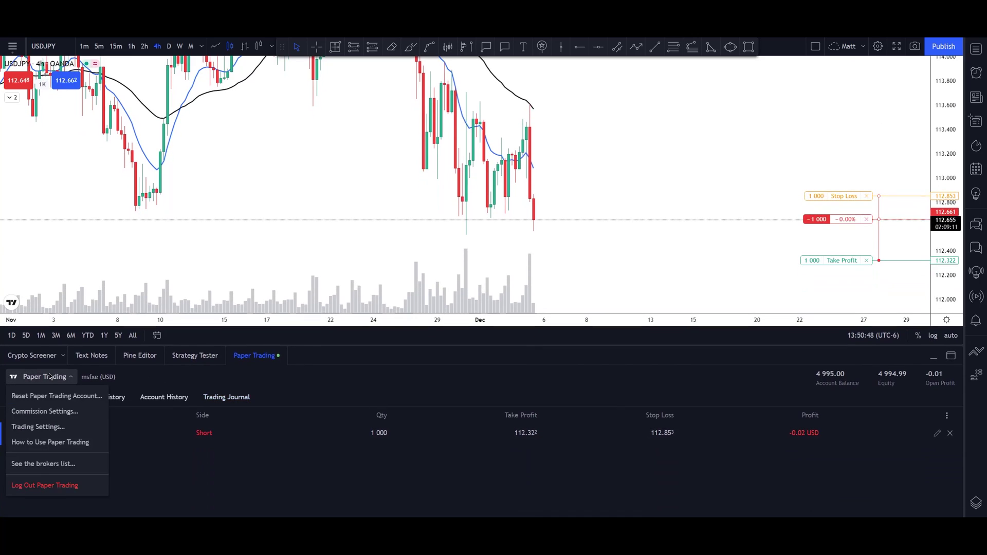
click(36, 427)
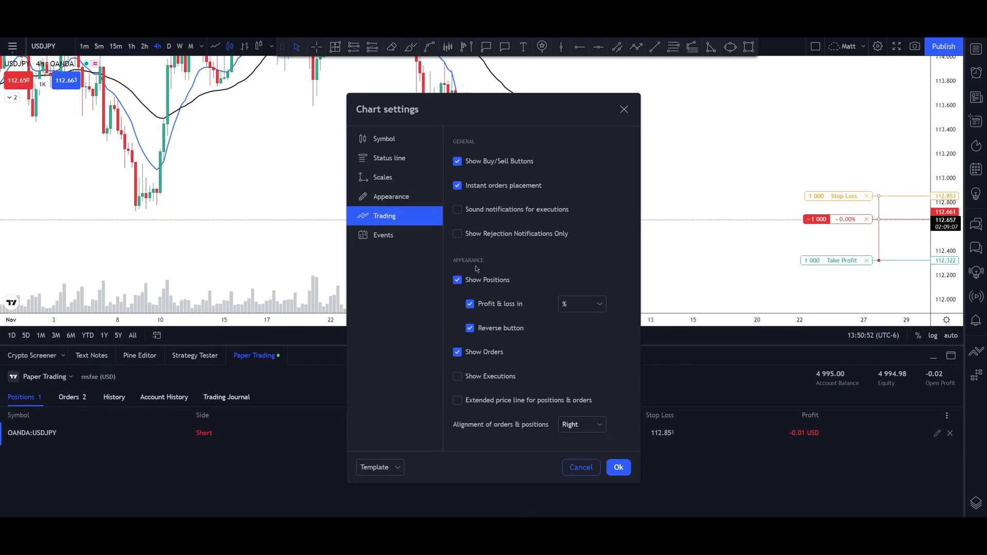
click(458, 162)
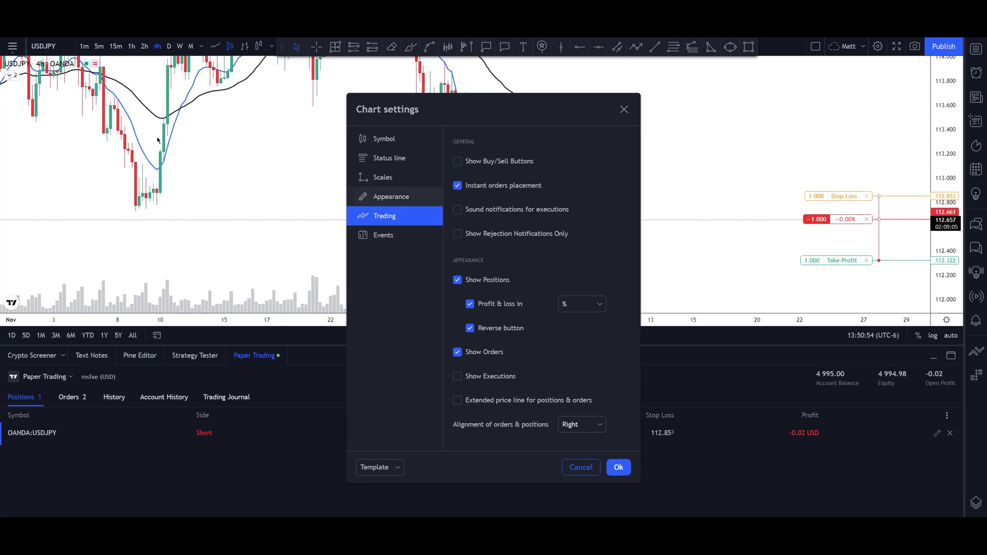
click(468, 163)
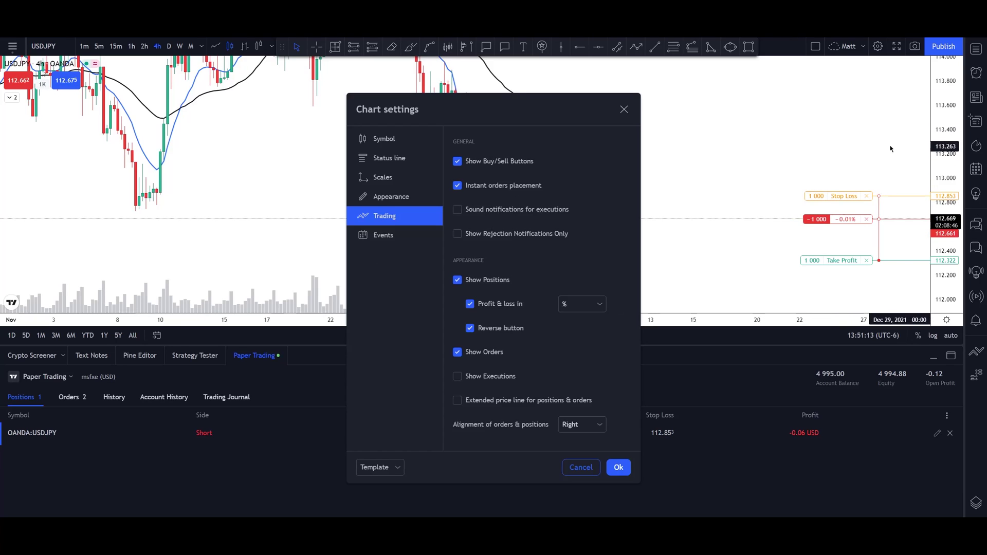
click(474, 188)
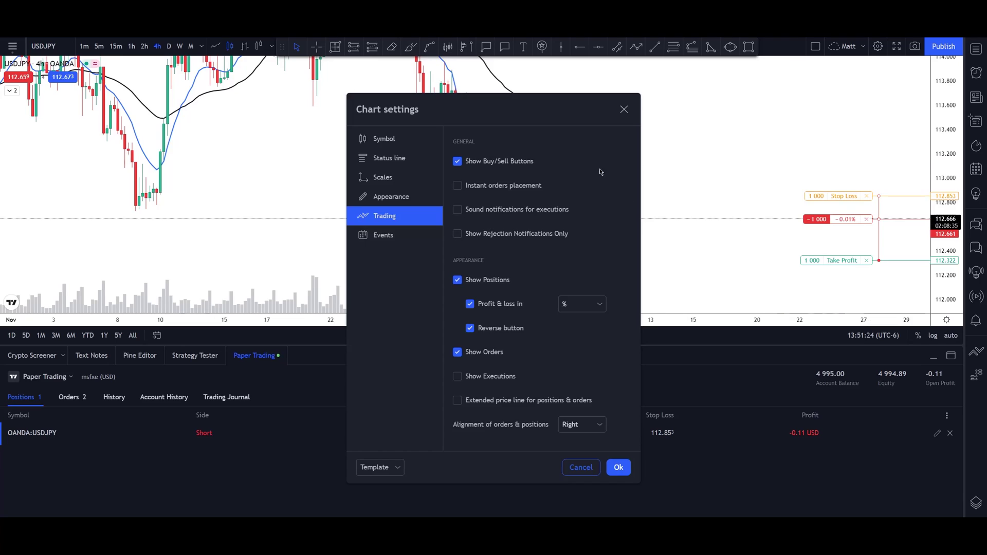
click(476, 282)
click(477, 284)
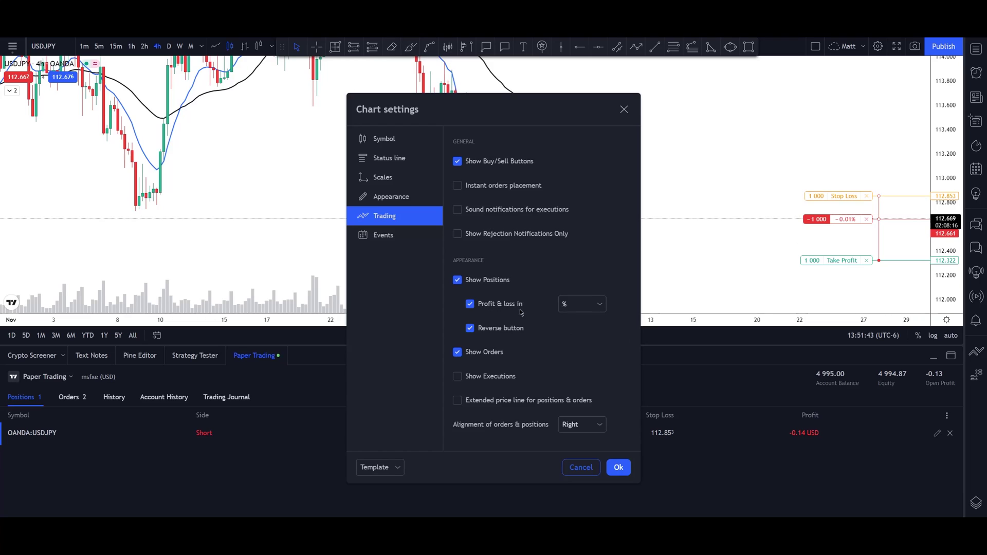
Step: Switch the profit and loss display through pips, money and percentage
click(594, 307)
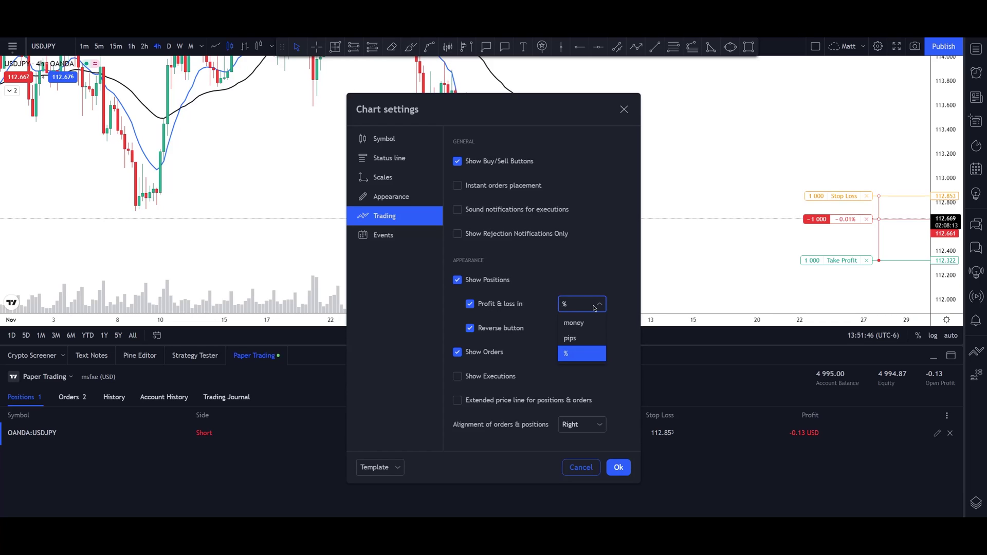
key(Up)
key(Return)
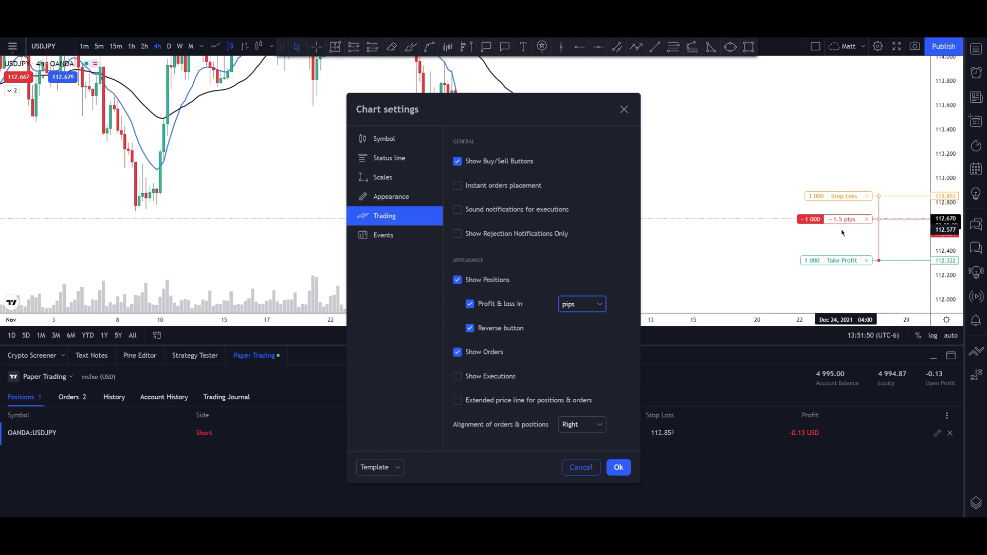
click(582, 304)
click(576, 329)
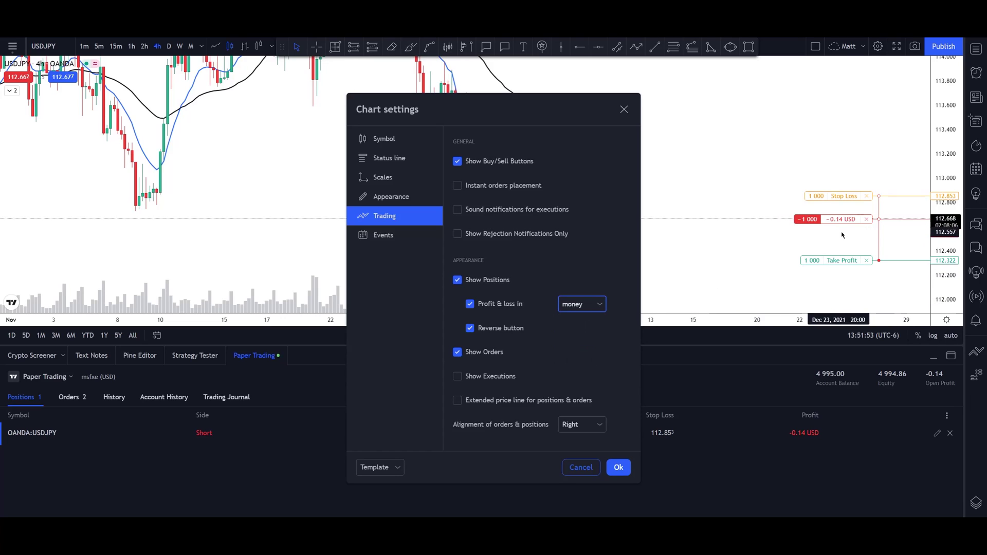
click(582, 303)
click(569, 361)
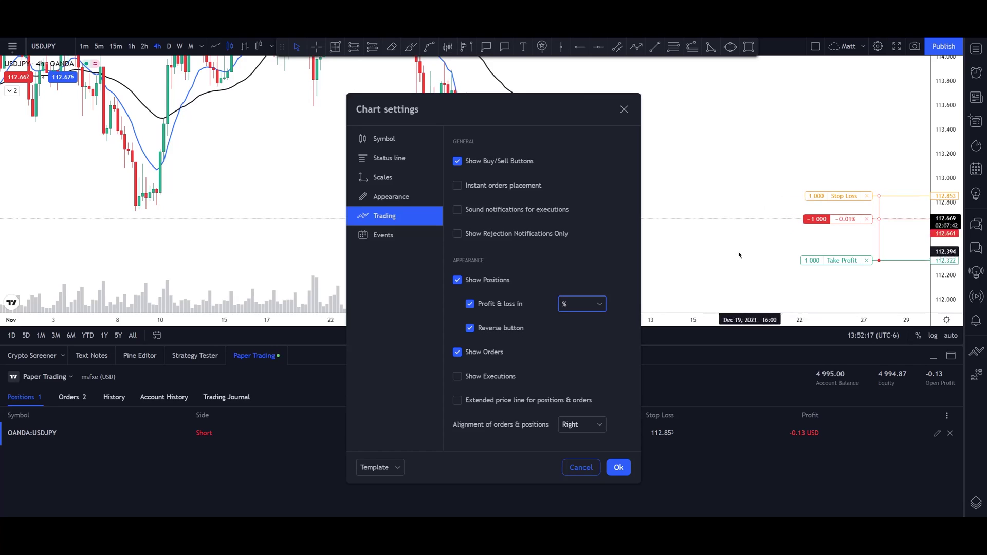
Step: Reverse the short USDJPY position into a 1 000-unit long and turn off extended price lines
click(791, 220)
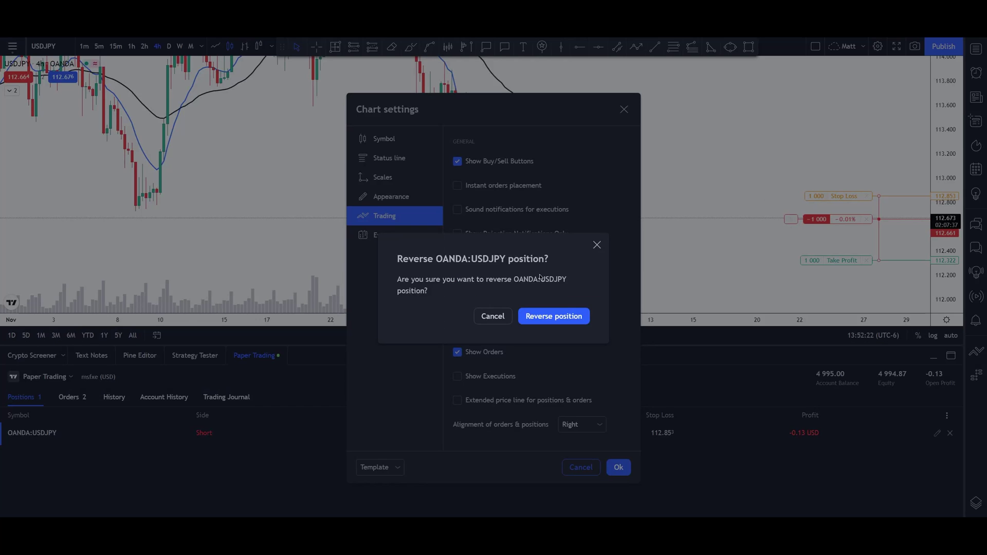
click(554, 316)
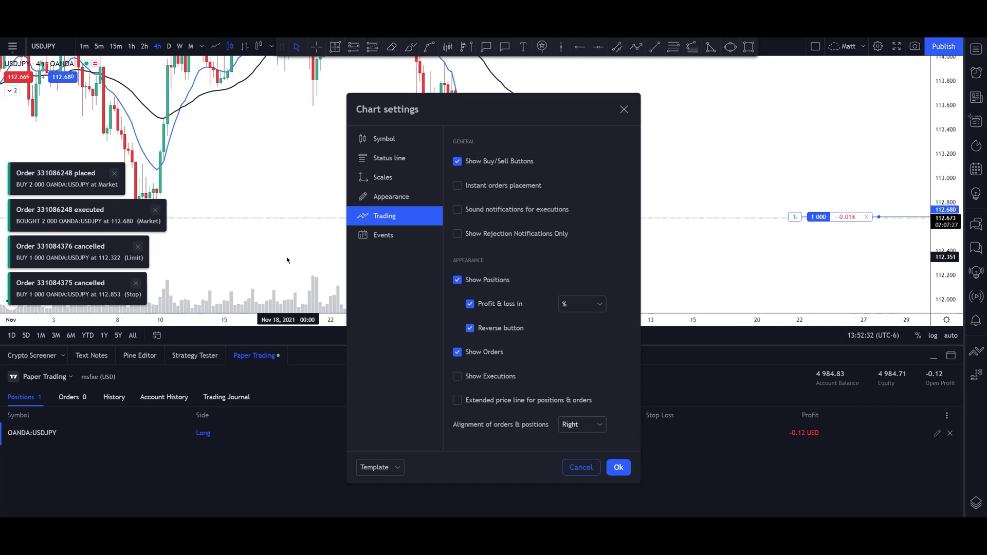
drag(432, 387, 736, 344)
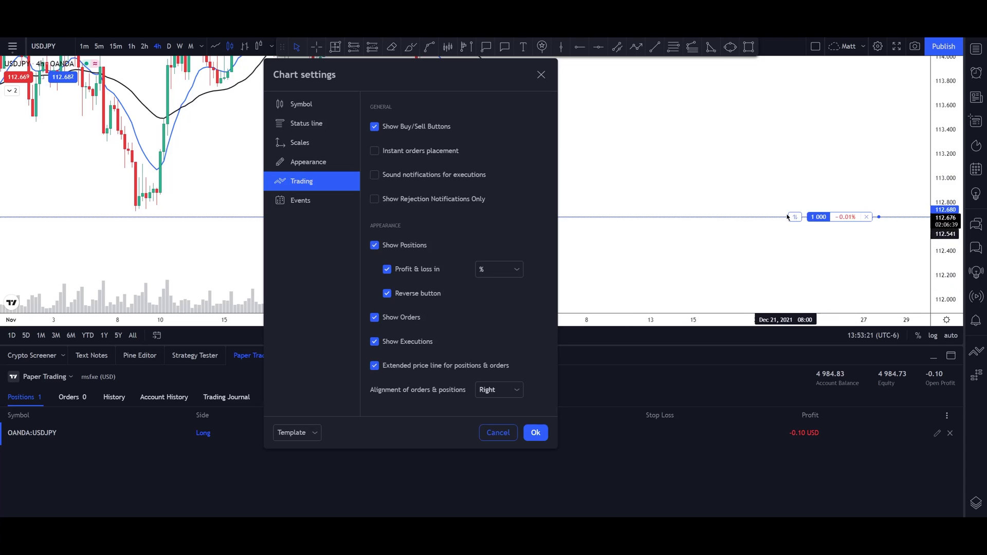
click(411, 367)
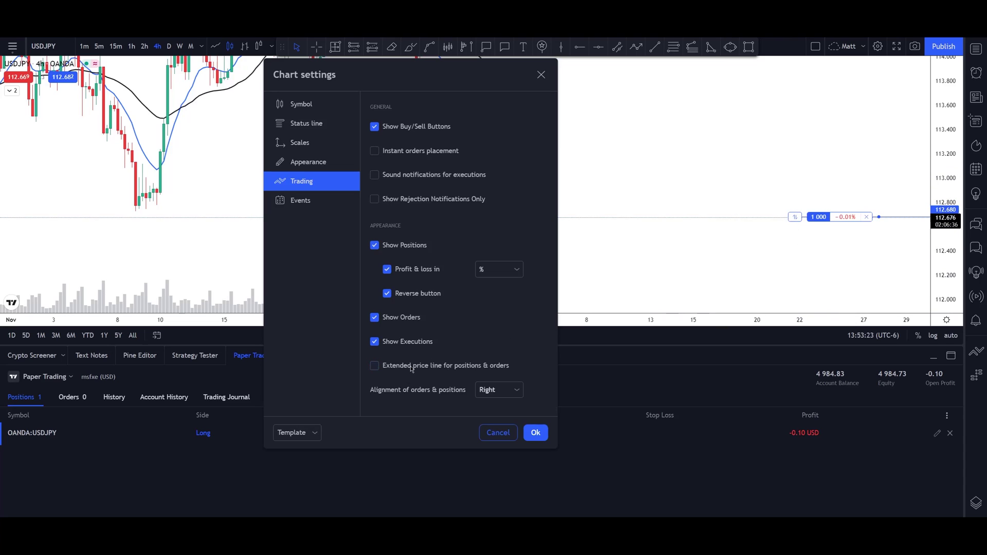
Step: Re-enable extended price lines for positions and orders, and move the settings window back
click(412, 367)
drag(446, 65, 491, 83)
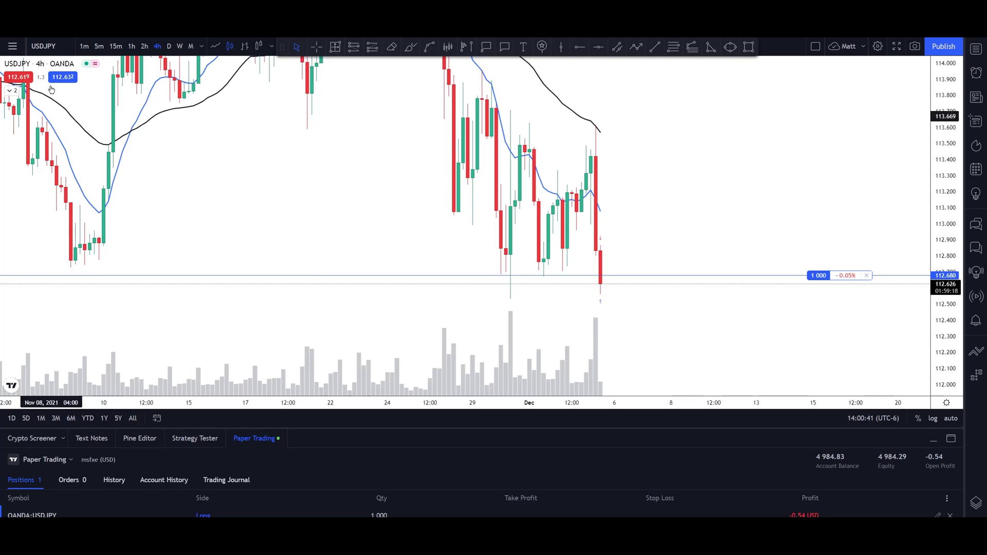
Step: Open a 1 000-unit USDJPY sell order ticket and look at the Stop order type
click(18, 77)
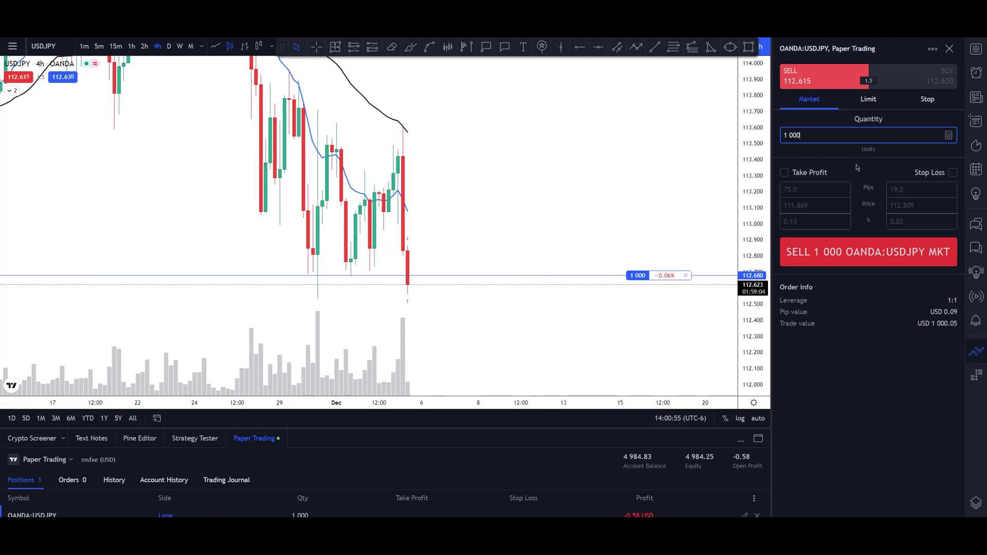
click(832, 146)
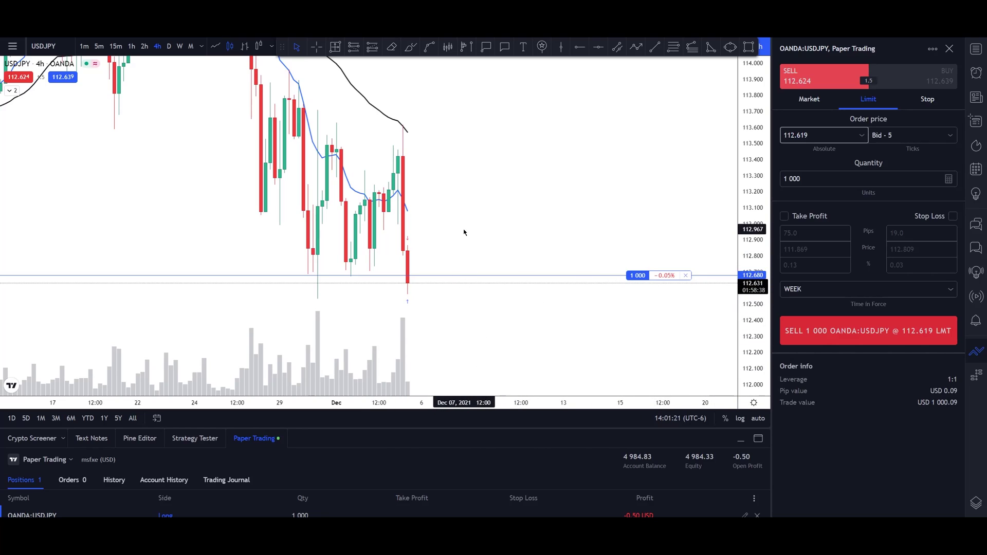
click(930, 100)
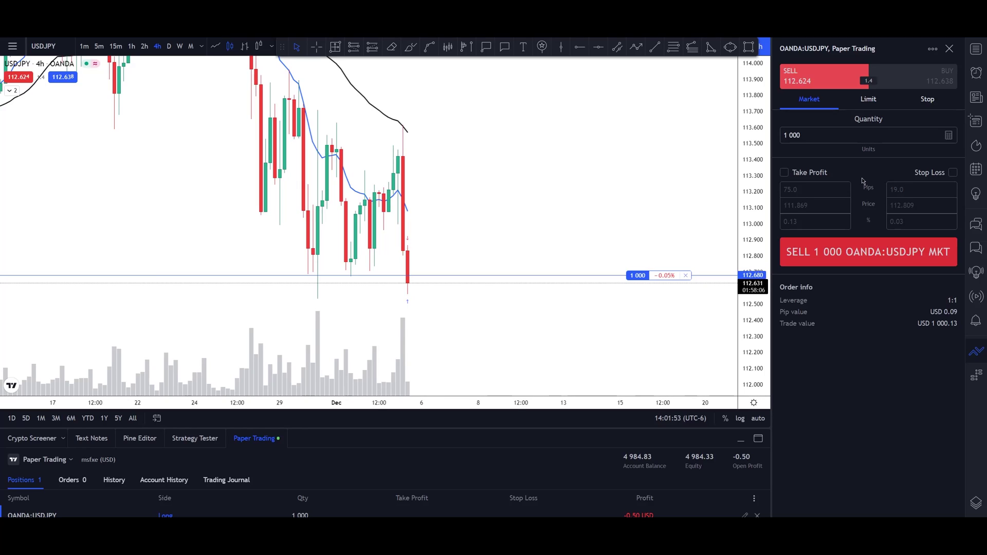
Step: Attach a 75-pip take profit and 19-pip stop loss to the sell order and set risk to 2%
click(784, 172)
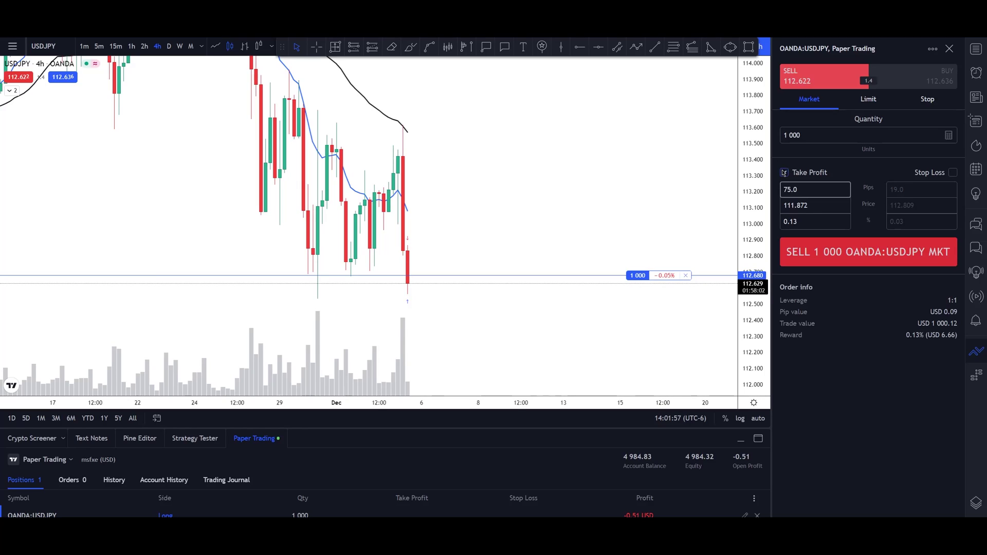
click(953, 172)
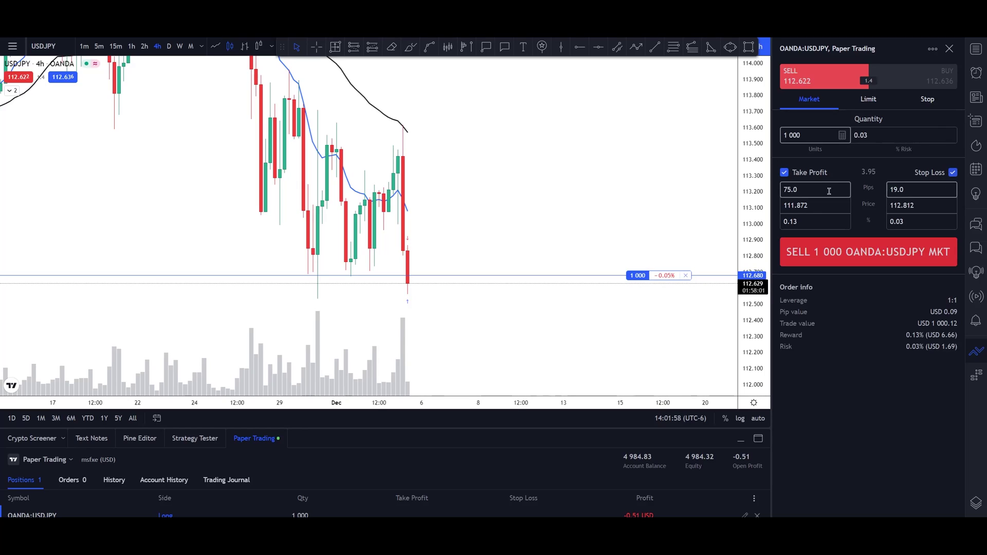
click(884, 135)
text(2)
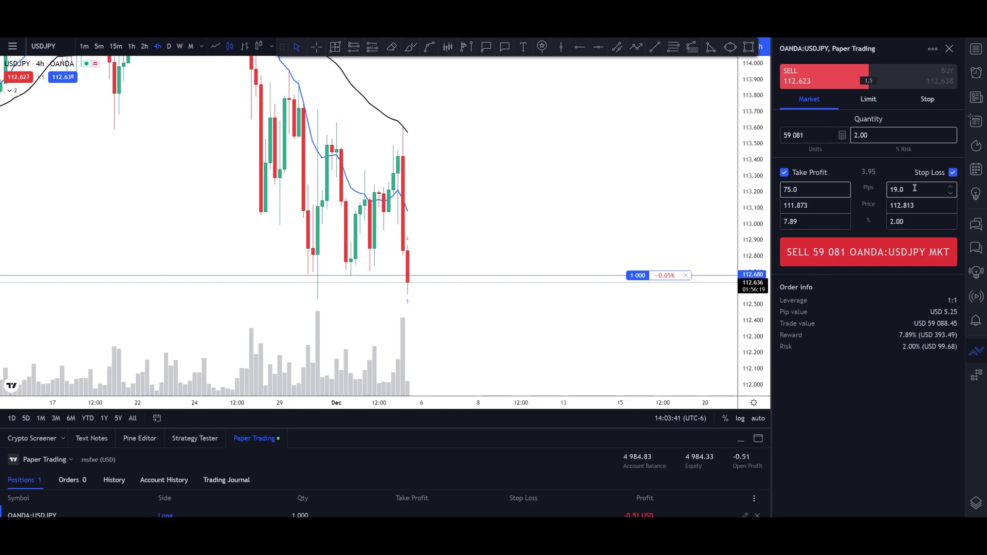
Step: Change the stop loss to 10 pips, reset risk to 2%, and set take profit to 20 pips
drag(925, 191, 888, 193)
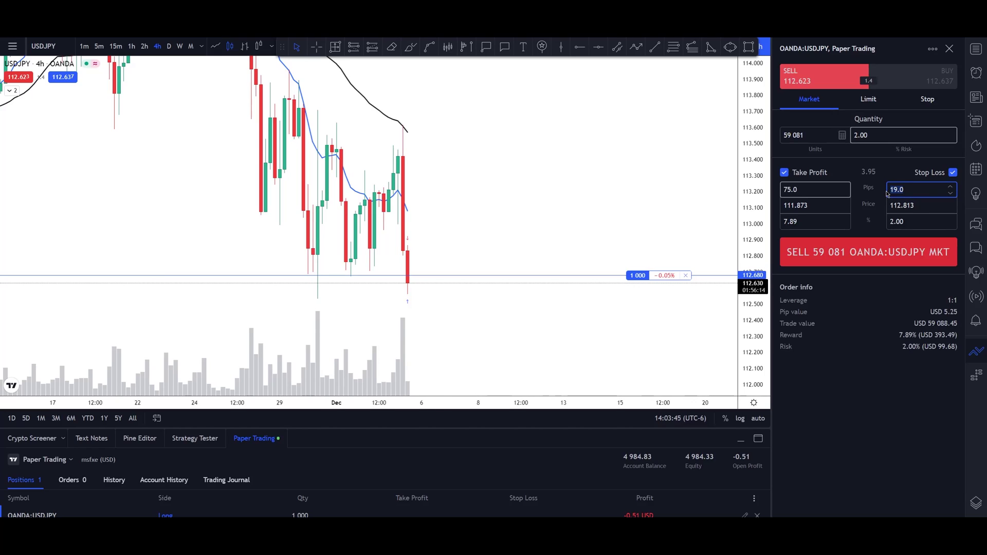
click(953, 172)
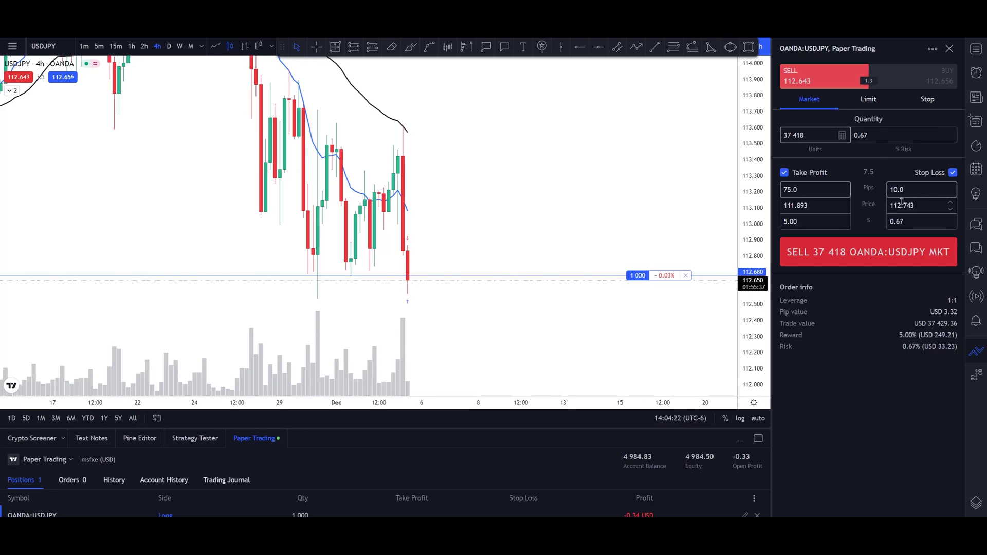
click(859, 132)
double_click(858, 132)
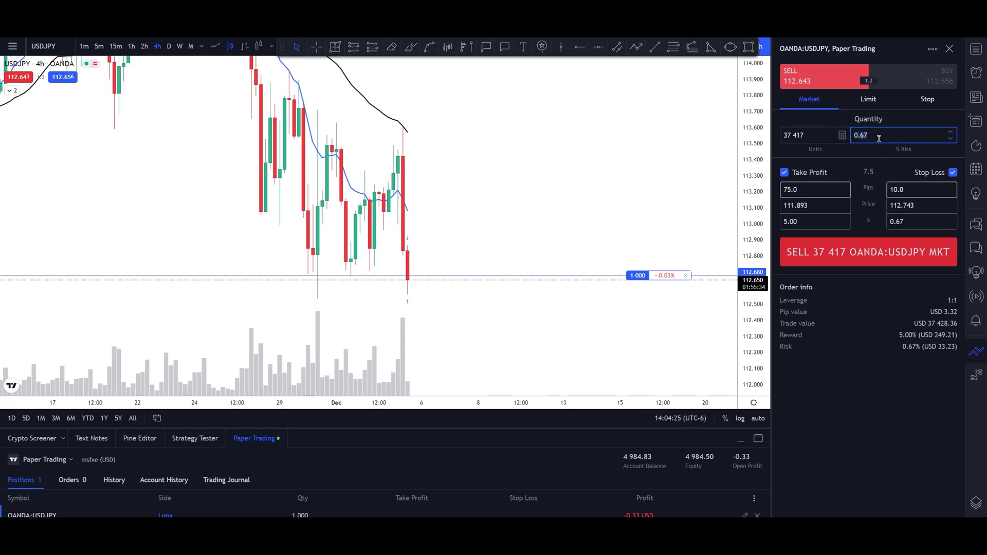
text(2)
key(Return)
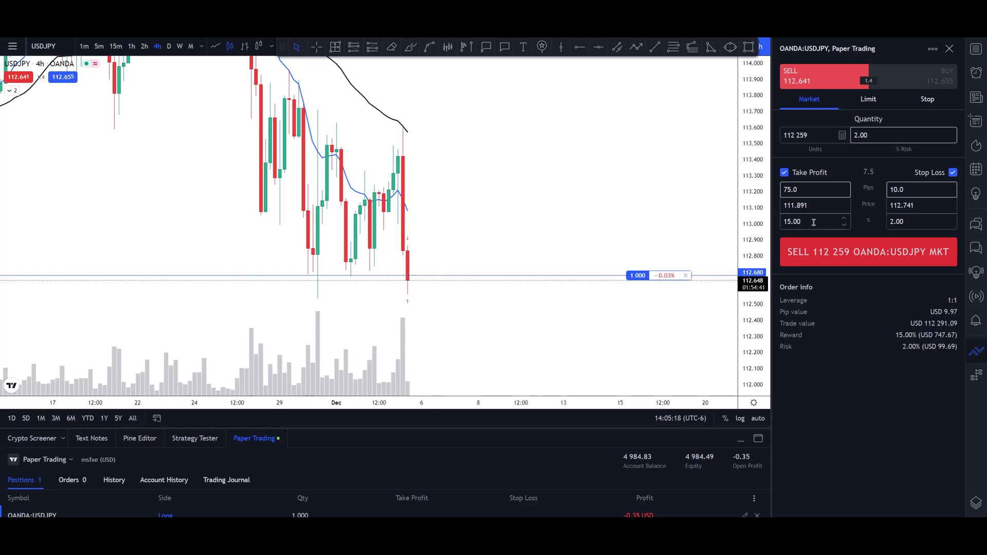
double_click(814, 188)
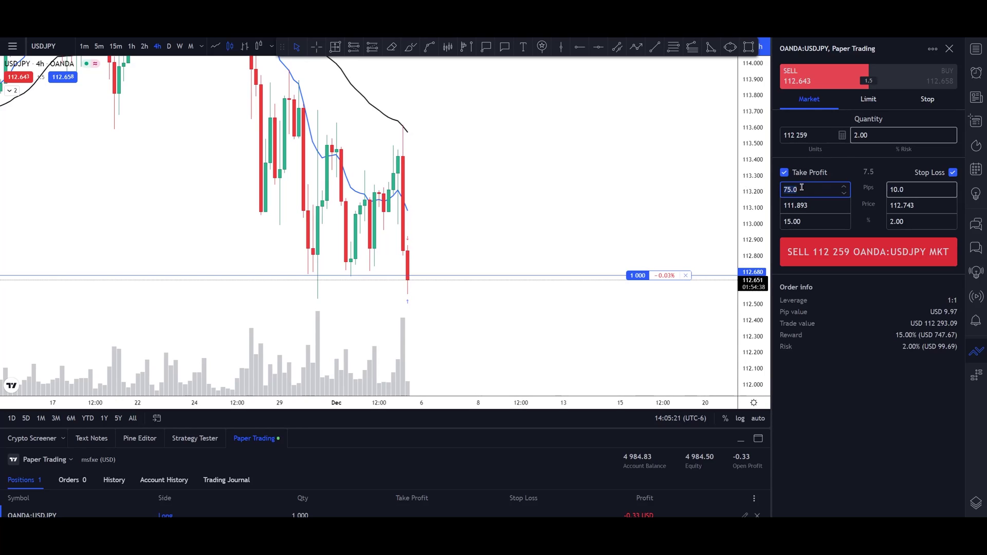
text(20)
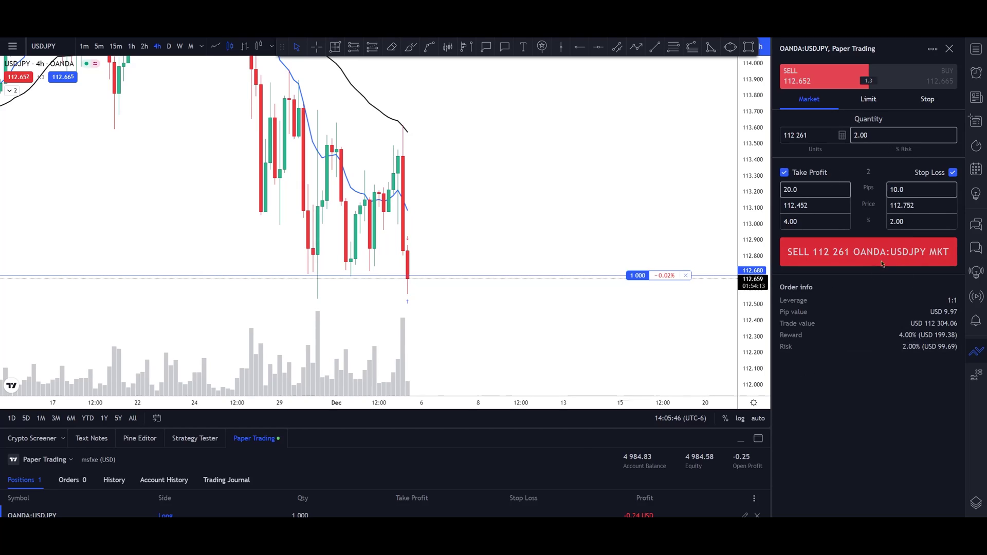
Step: Sell 111 261 USDJPY units at market, then bring the order lines and positions panel into view
click(869, 251)
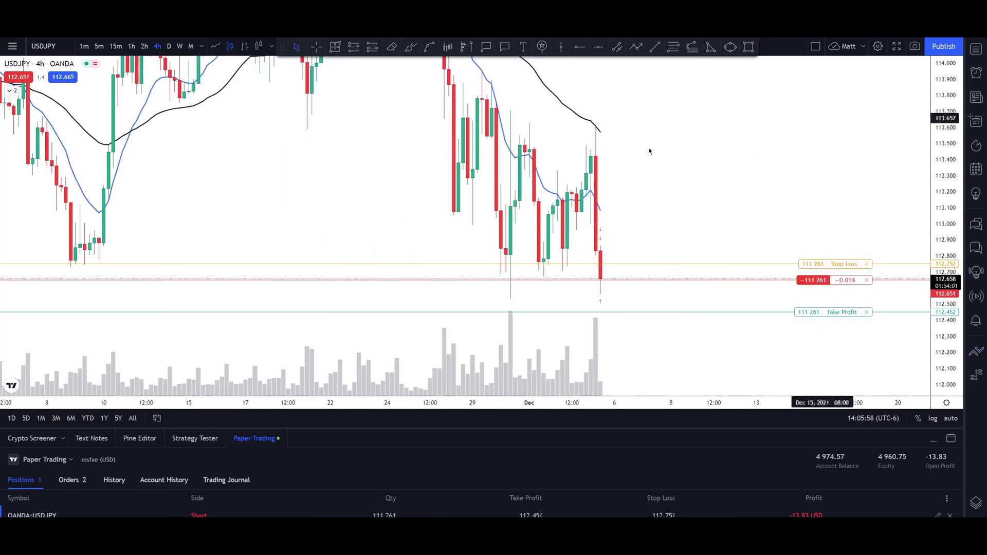
scroll(662, 238, up, 5)
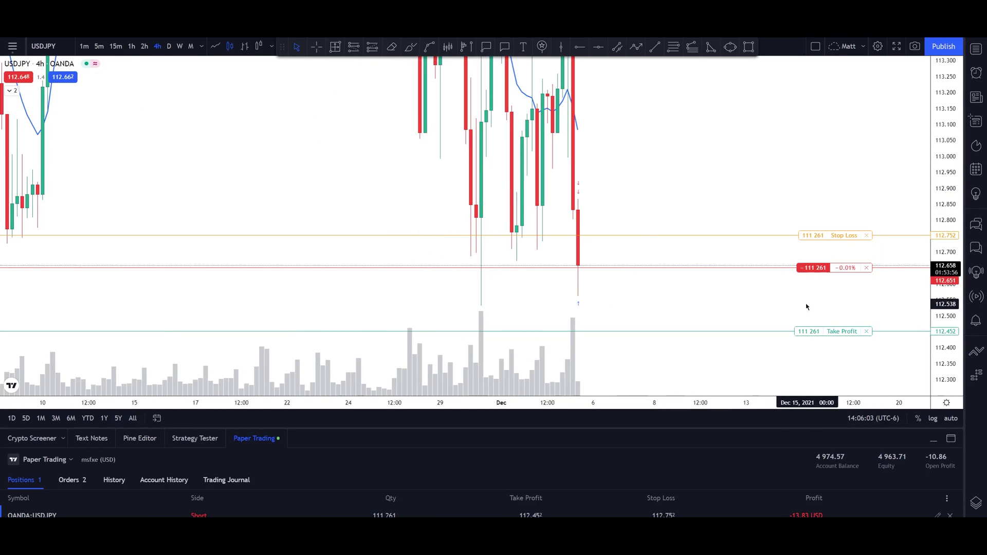
mouse_move(807, 307)
mouse_down()
mouse_move(787, 295)
mouse_move(820, 297)
mouse_up()
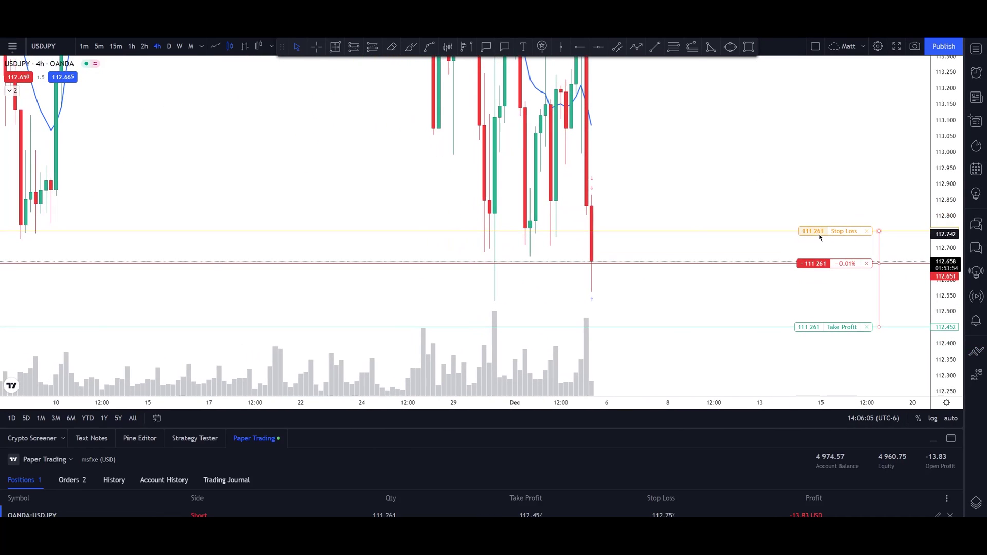
drag(543, 429, 537, 289)
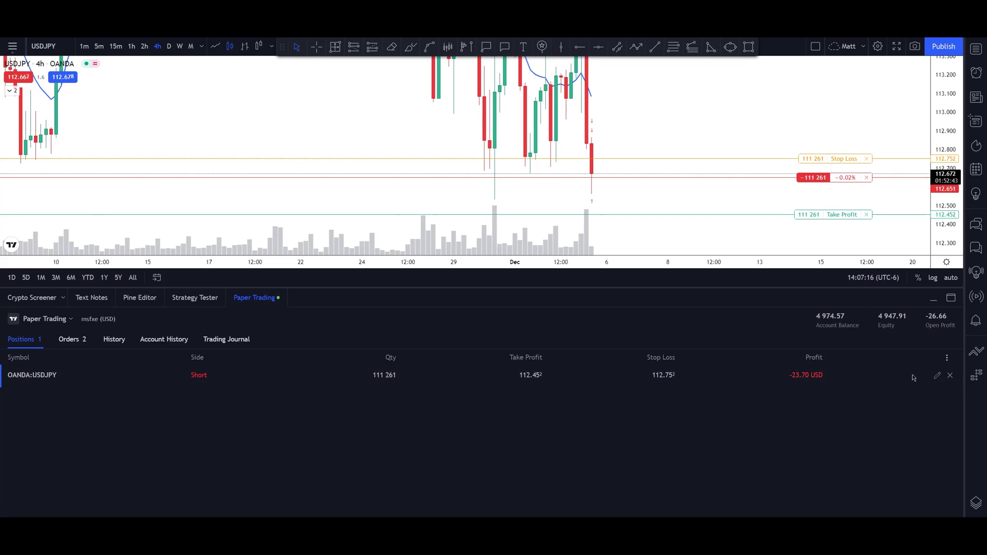
Step: Toggle the Qty, Profit and Last Price columns off and back, leaving the positions table unchanged
click(948, 358)
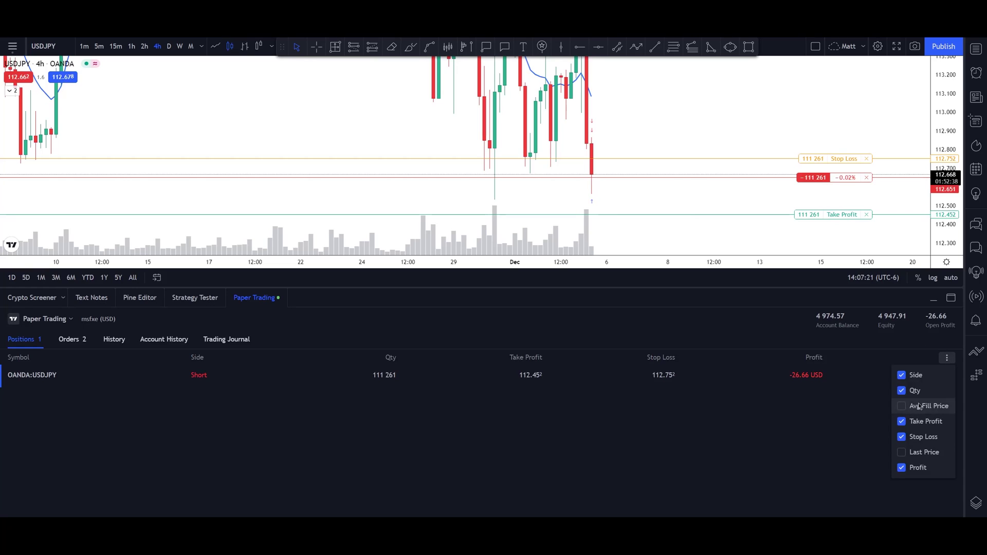
click(901, 392)
click(901, 392)
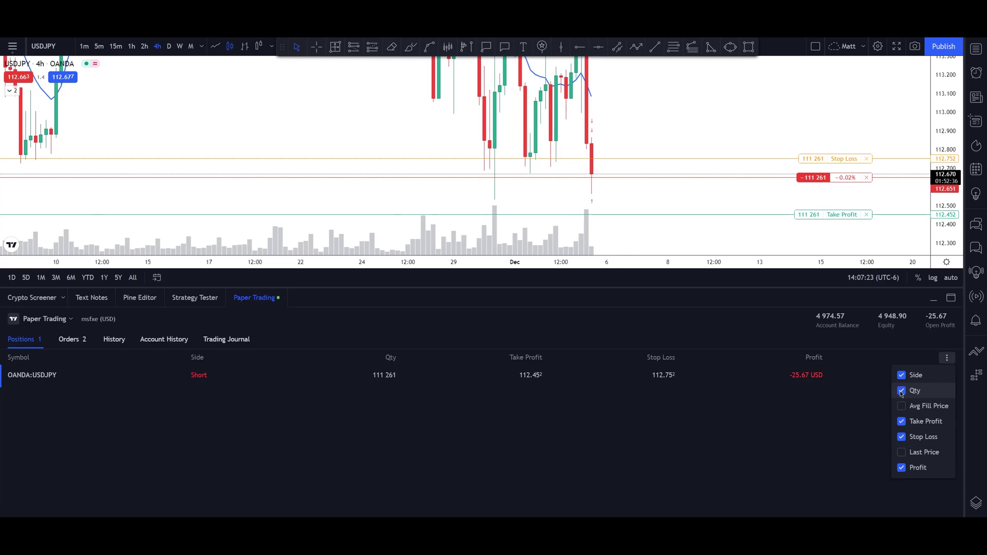
click(903, 469)
click(902, 469)
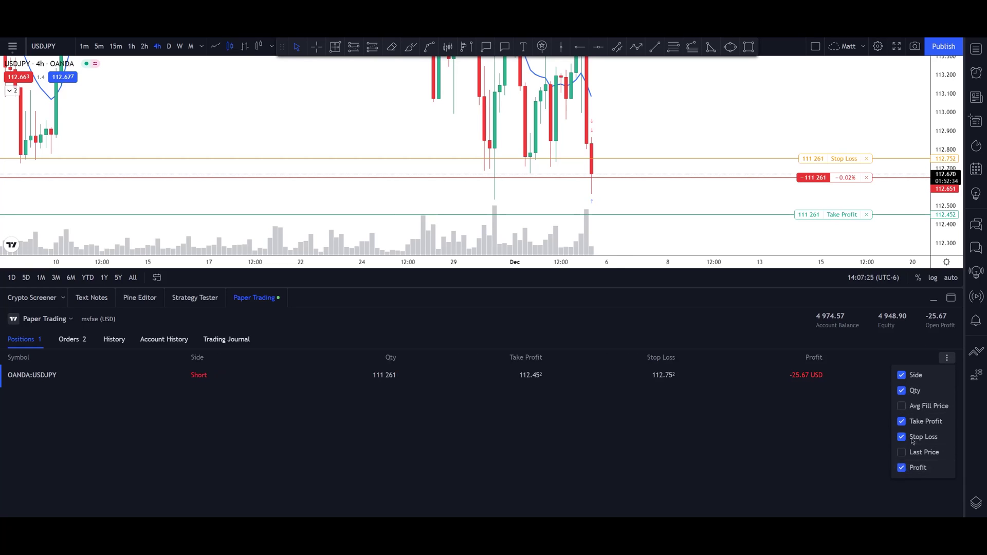
click(901, 452)
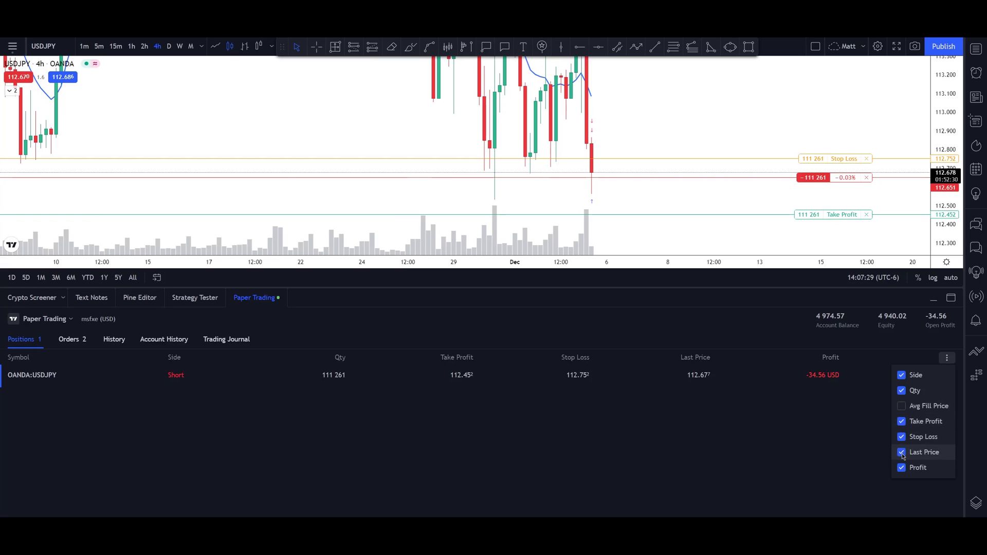
click(901, 452)
click(774, 459)
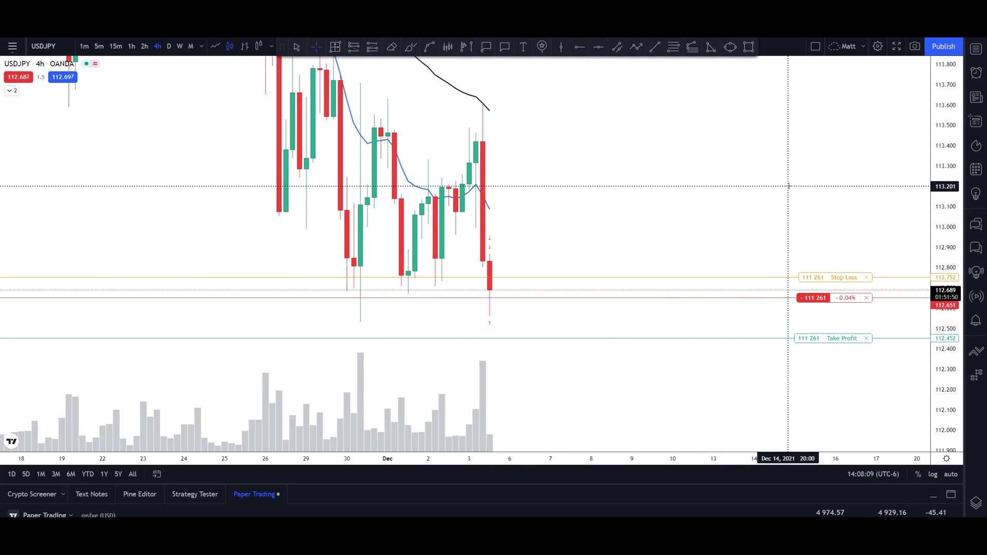
Step: From the chart's right-click Trade menu, open the Create New Order form
right_click(789, 186)
mouse_move(833, 257)
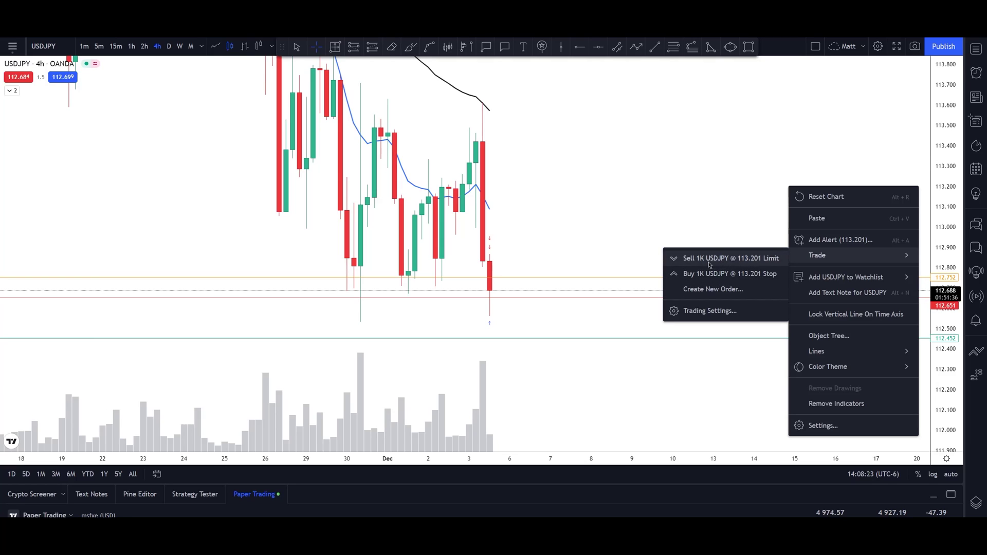
click(727, 292)
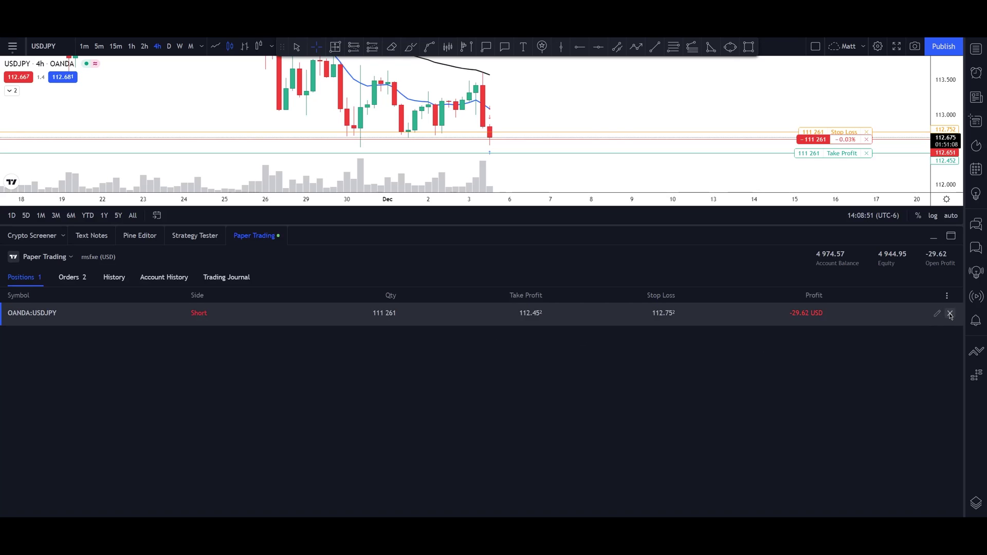
Step: Begin closing the OANDA:USDJPY short and choose Partial close
click(950, 312)
click(440, 304)
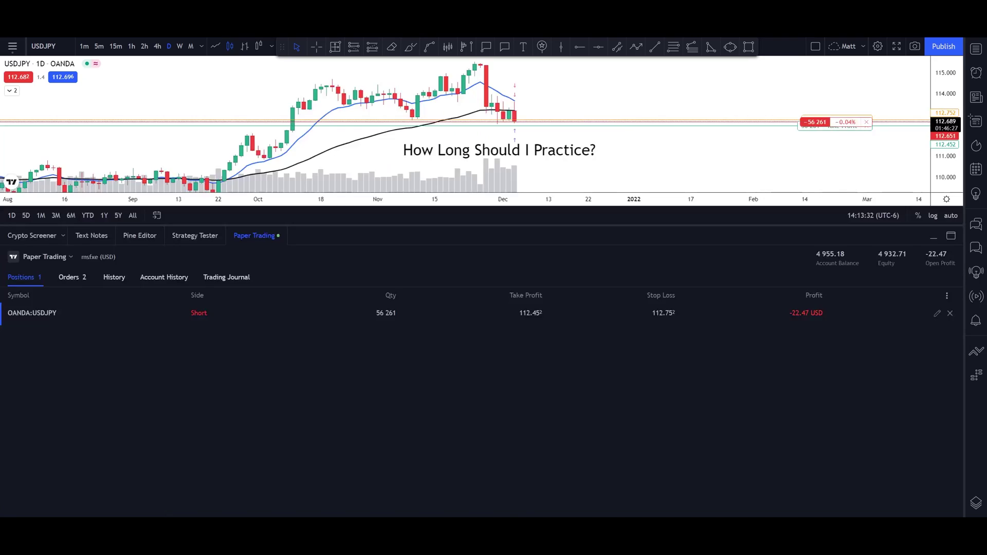
drag(297, 227, 297, 376)
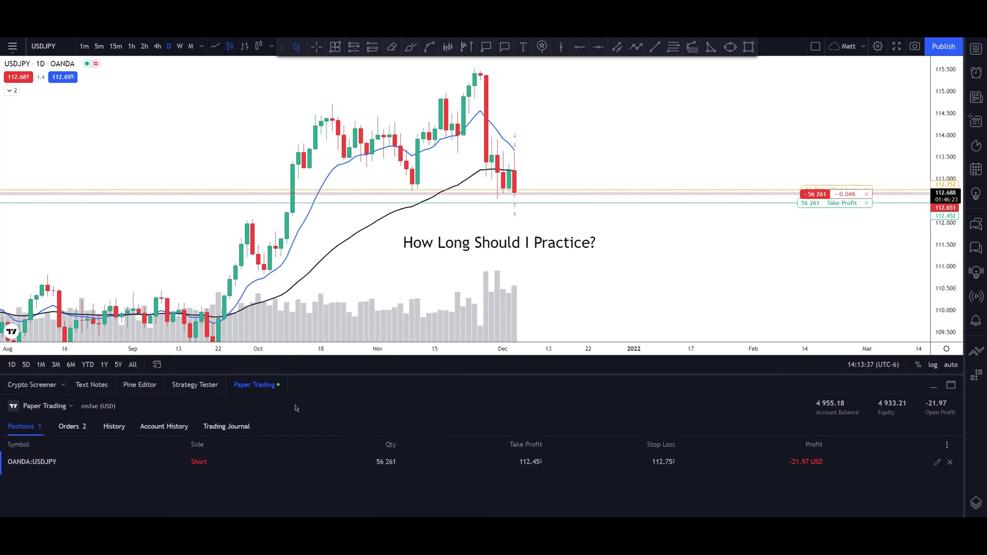
click(45, 406)
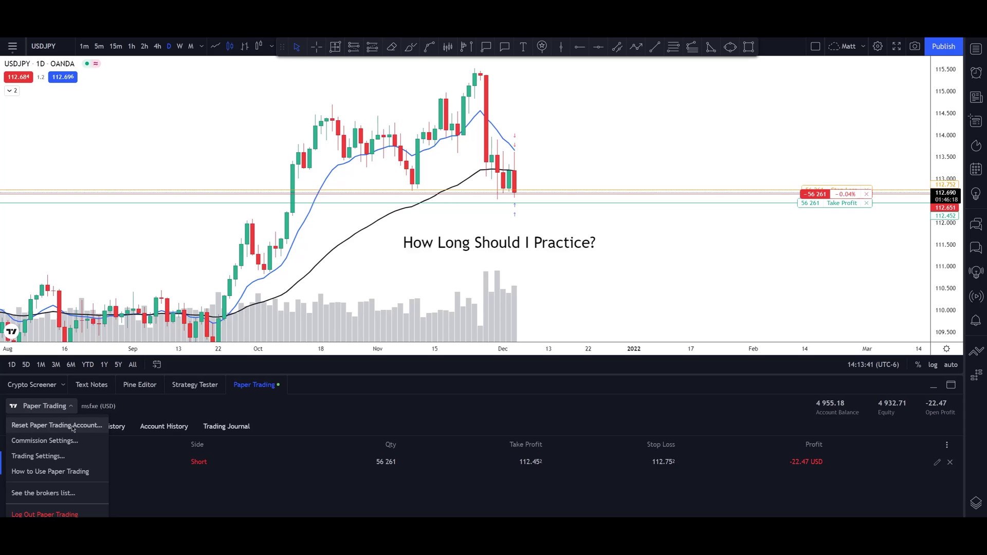
key(Escape)
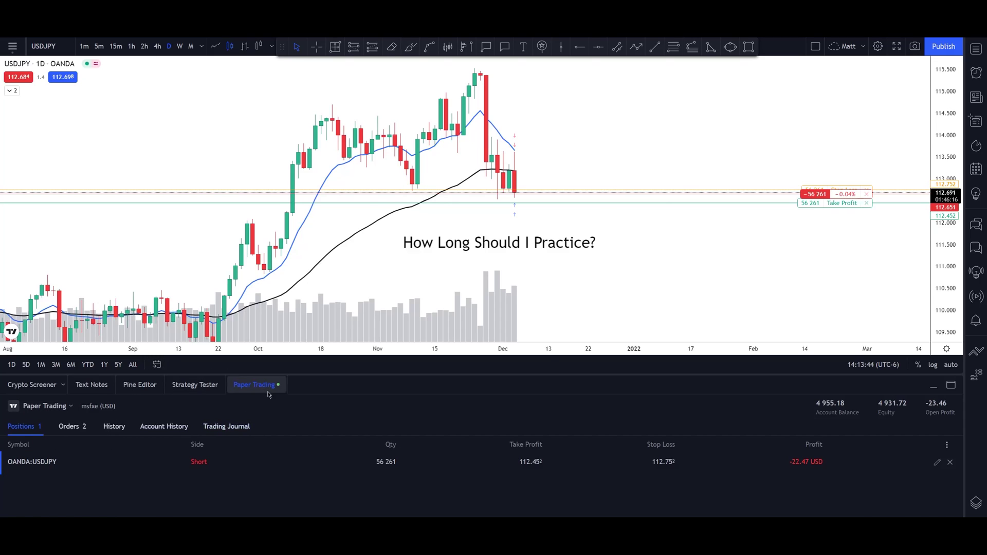
click(254, 384)
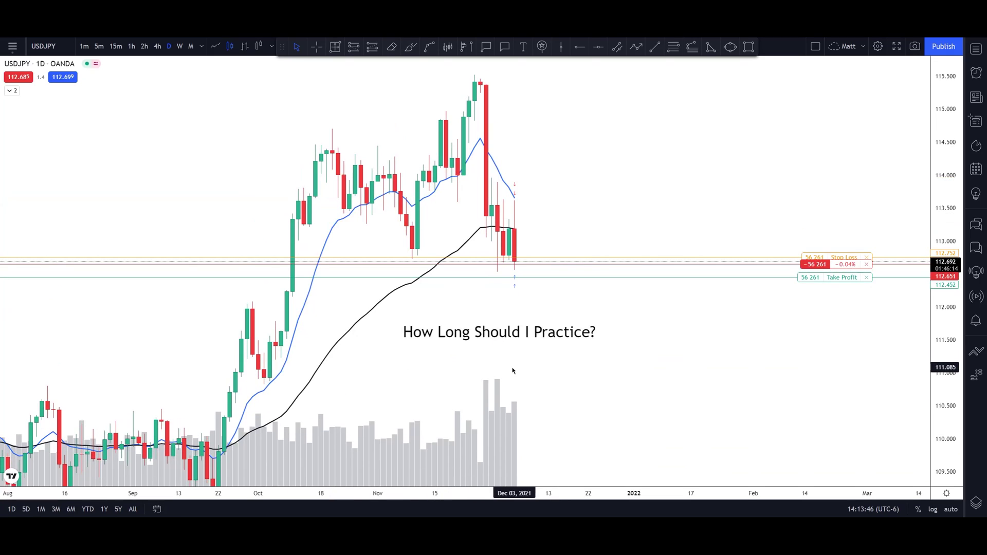